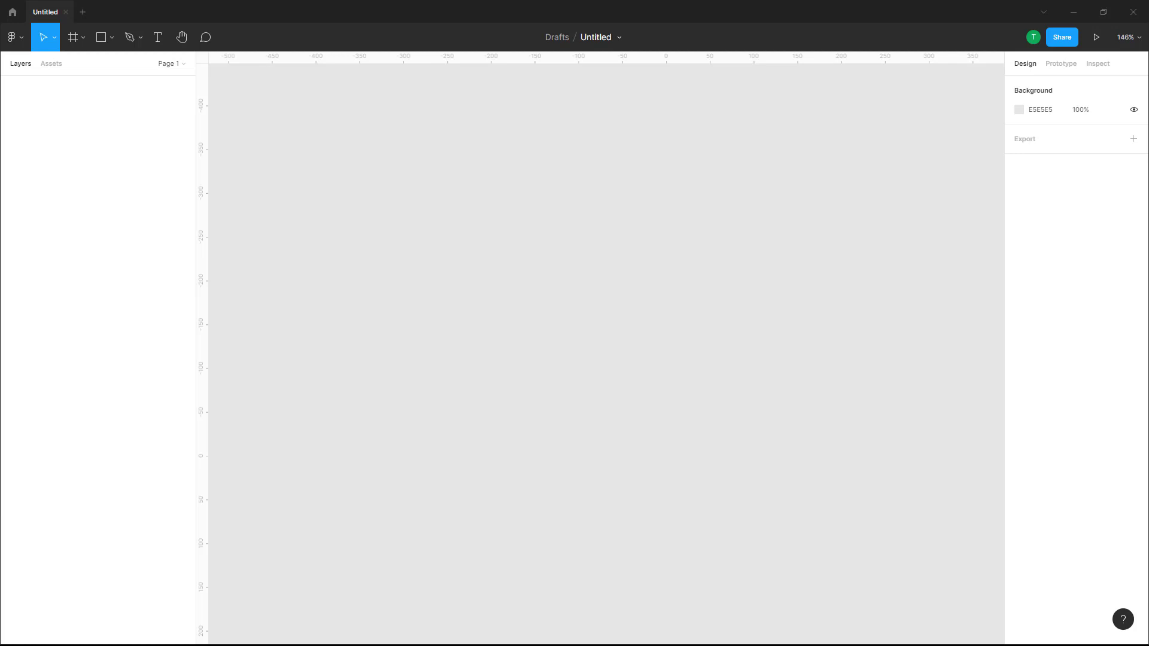
- Draw a rectangle about 234 × 56 in the upper part of the canvas and round its corners to 16
{"action": "left_click", "coordinate": [101, 38]}
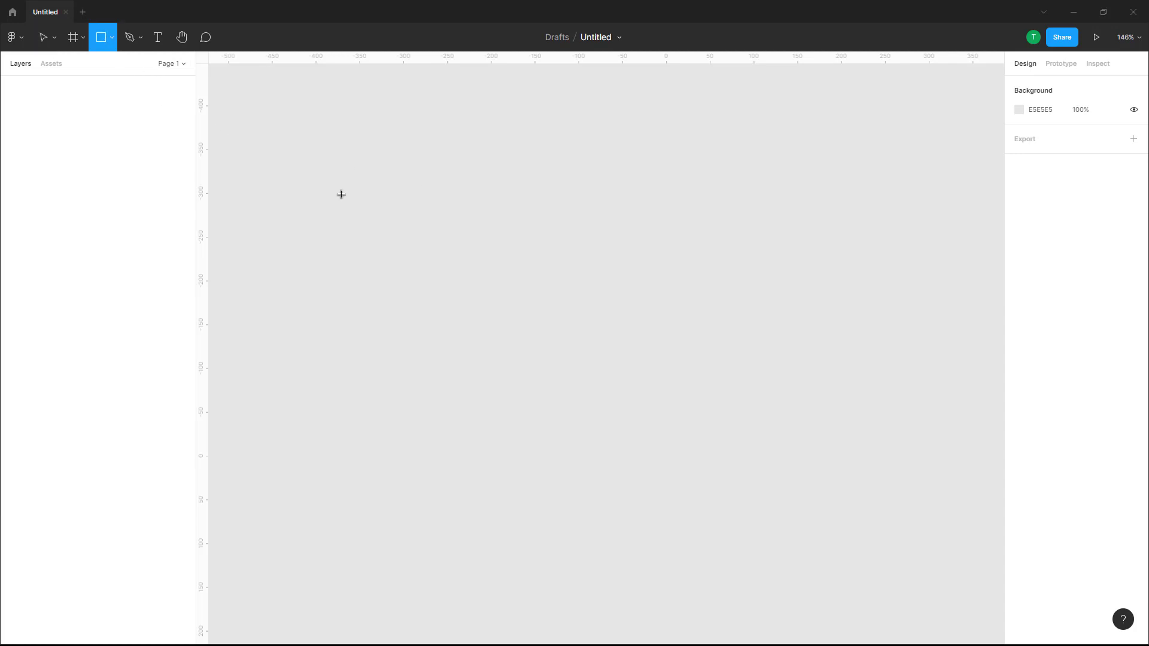
{"action": "mouse_move", "coordinate": [381, 219]}
{"action": "left_mouse_down"}
{"action": "mouse_move", "coordinate": [588, 283]}
{"action": "mouse_move", "coordinate": [585, 267]}
{"action": "left_mouse_up"}
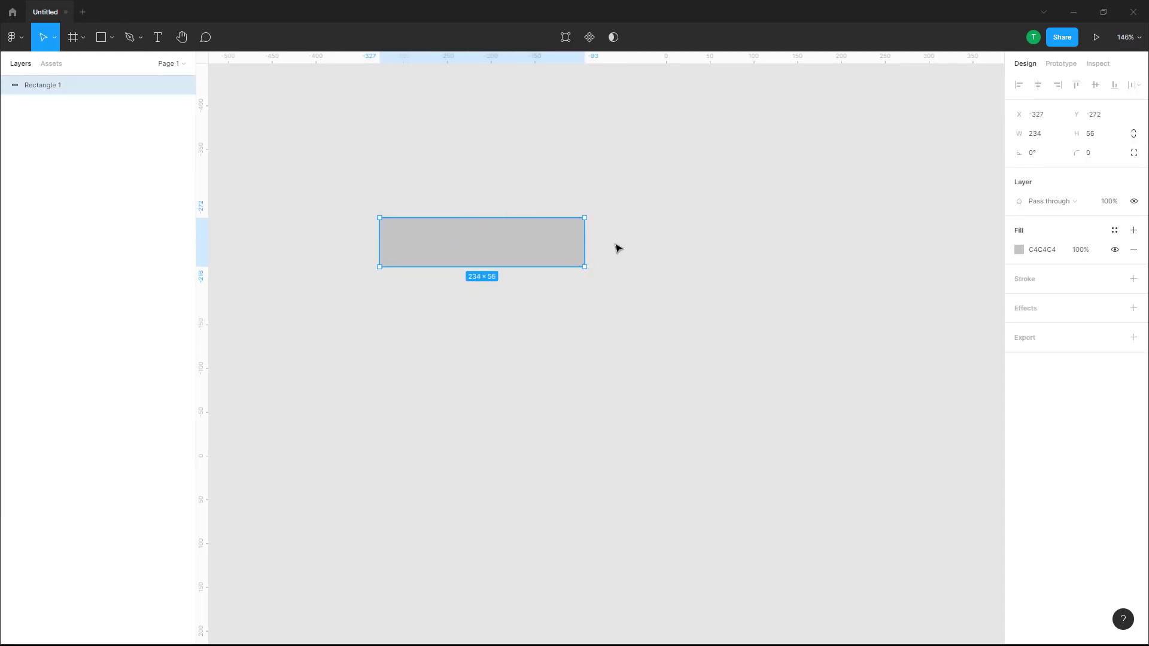
{"action": "left_click_drag", "start_coordinate": [1076, 154], "coordinate": [106, 162]}
{"action": "left_click", "coordinate": [709, 184]}
{"action": "left_click", "coordinate": [564, 251]}
- Change the rectangle's fill to a radial gradient and make the outer colour stop fully opaque
{"action": "left_click", "coordinate": [1020, 250]}
{"action": "left_click", "coordinate": [916, 257]}
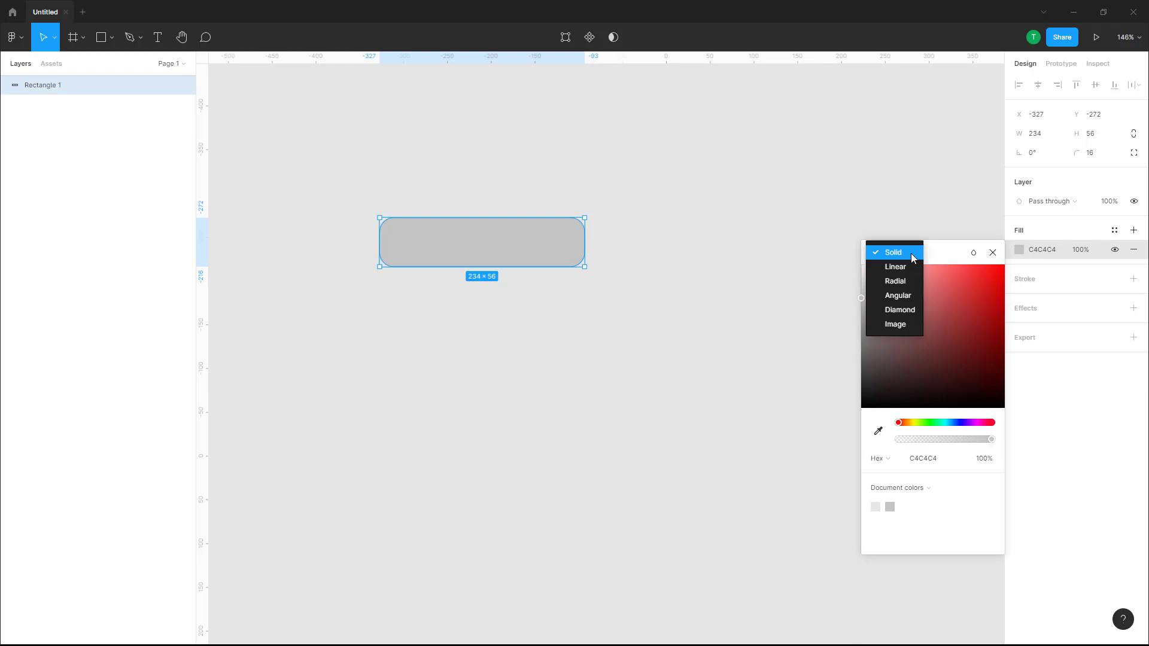
{"action": "left_click", "coordinate": [909, 281]}
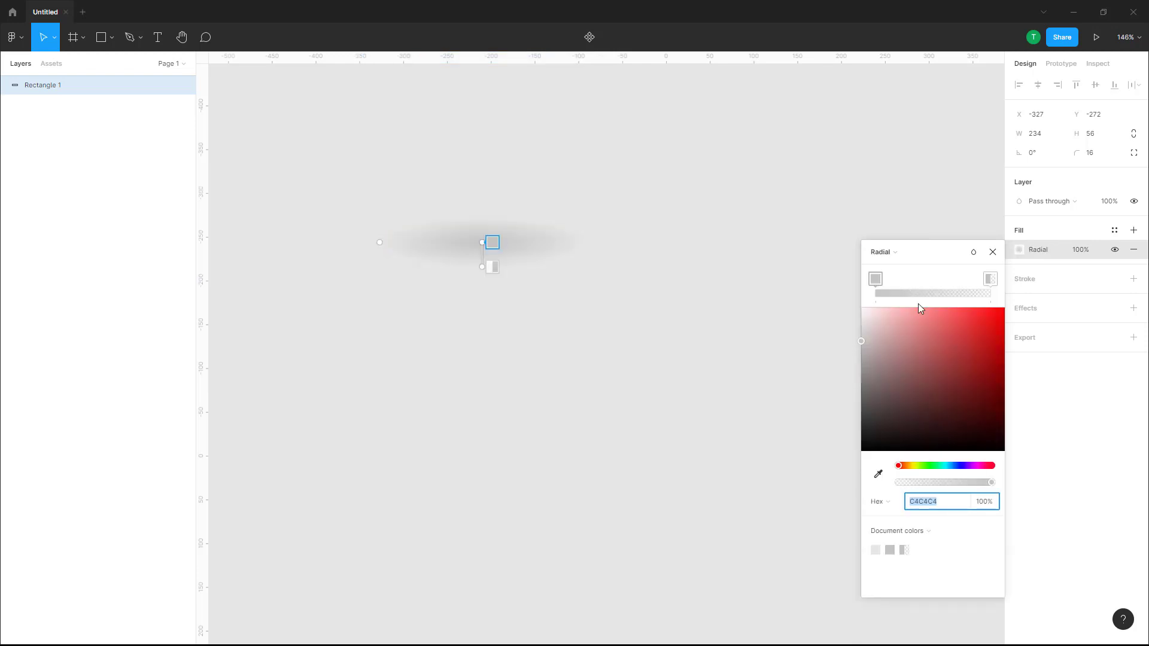
{"action": "left_click", "coordinate": [993, 284]}
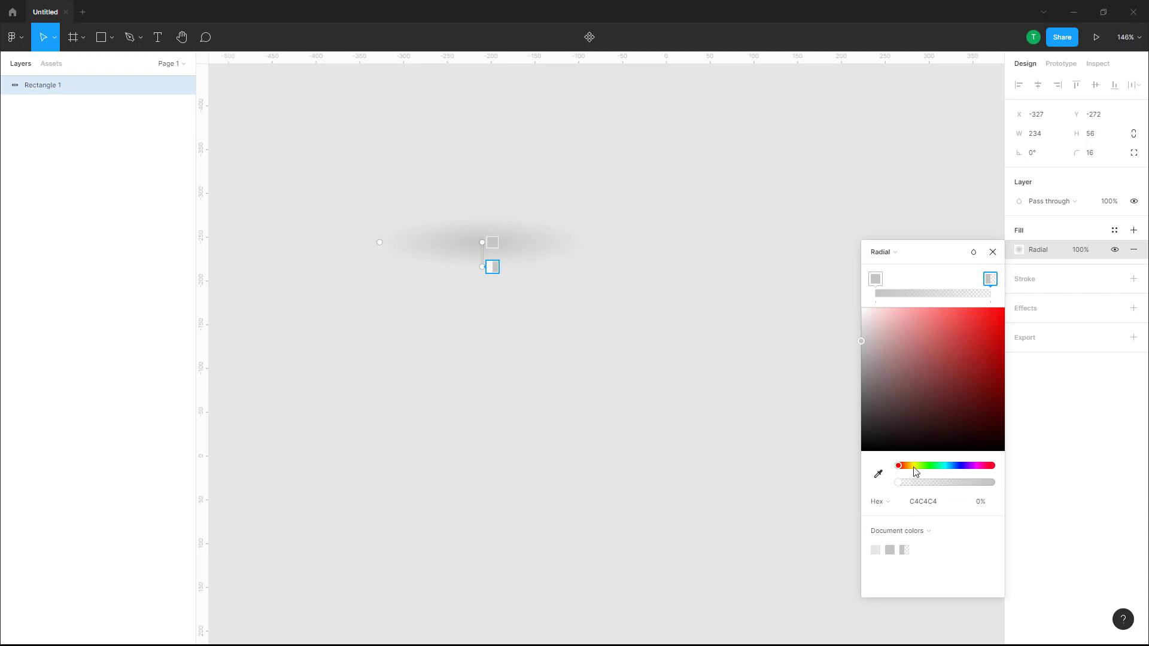
{"action": "left_click_drag", "start_coordinate": [920, 486], "coordinate": [1007, 489]}
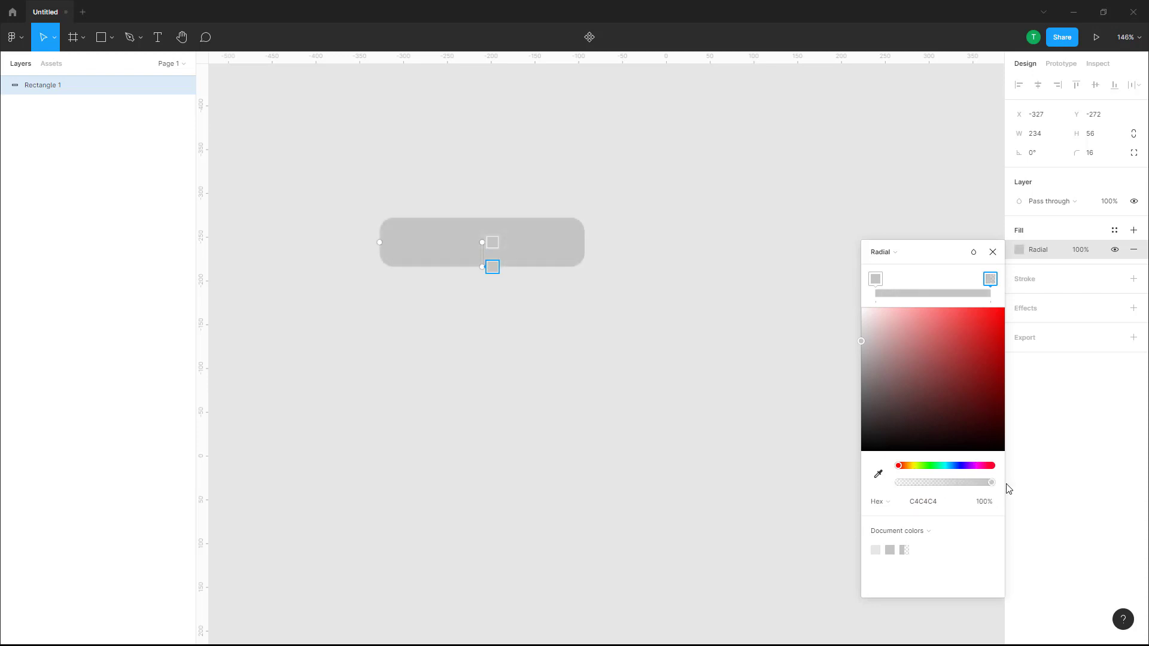
- Colour the gradient's outer stop dark blue and its centre stop light blue 7EBCD7
{"action": "left_click_drag", "start_coordinate": [922, 468], "coordinate": [950, 467]}
{"action": "left_click_drag", "start_coordinate": [946, 384], "coordinate": [1032, 392]}
{"action": "left_click", "coordinate": [879, 279]}
{"action": "mouse_move", "coordinate": [912, 355]}
{"action": "left_mouse_down"}
{"action": "mouse_move", "coordinate": [903, 319]}
{"action": "mouse_move", "coordinate": [920, 334]}
{"action": "left_mouse_up"}
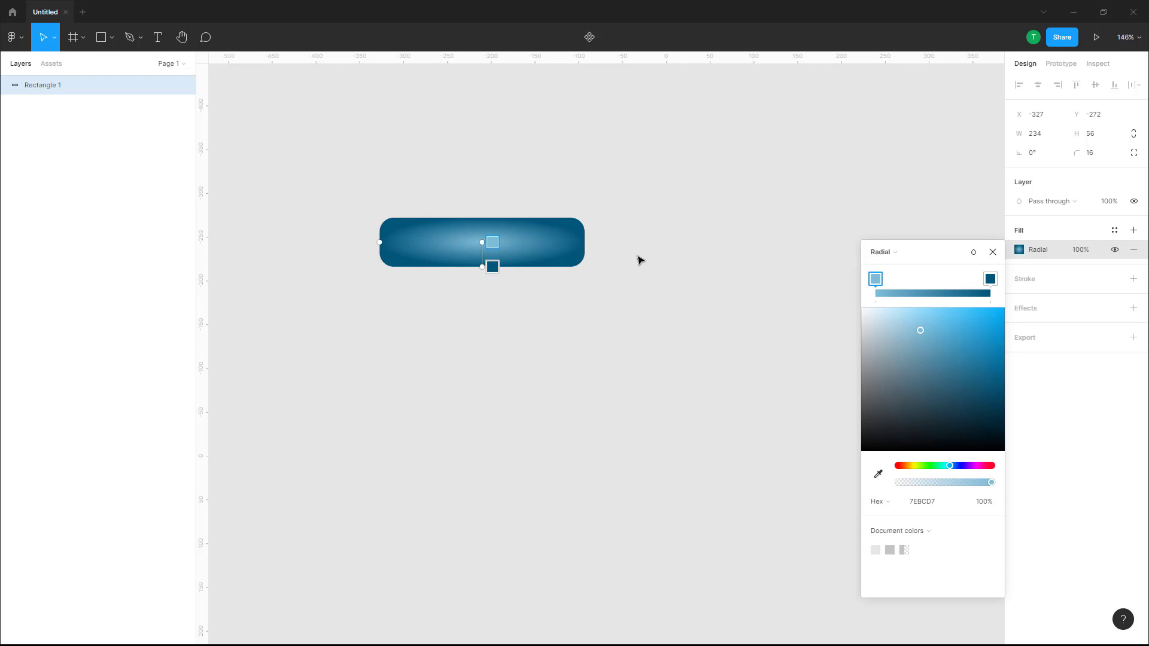
{"action": "key", "text": "Escape"}
- Move the rectangle to about X -292, Y -172 and slightly darken the gradient's centre blue
{"action": "left_click_drag", "start_coordinate": [565, 242], "coordinate": [595, 330]}
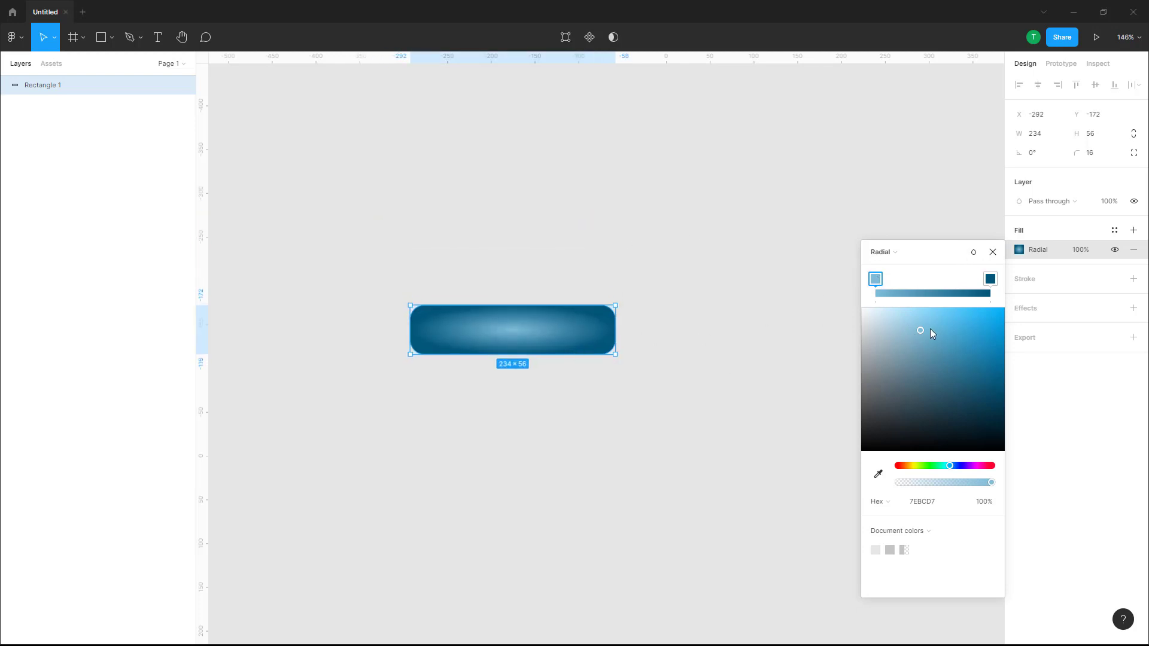
{"action": "mouse_move", "coordinate": [931, 334]}
{"action": "left_mouse_down"}
{"action": "mouse_move", "coordinate": [922, 337]}
{"action": "mouse_move", "coordinate": [933, 354]}
{"action": "left_mouse_up"}
{"action": "left_click", "coordinate": [657, 232]}
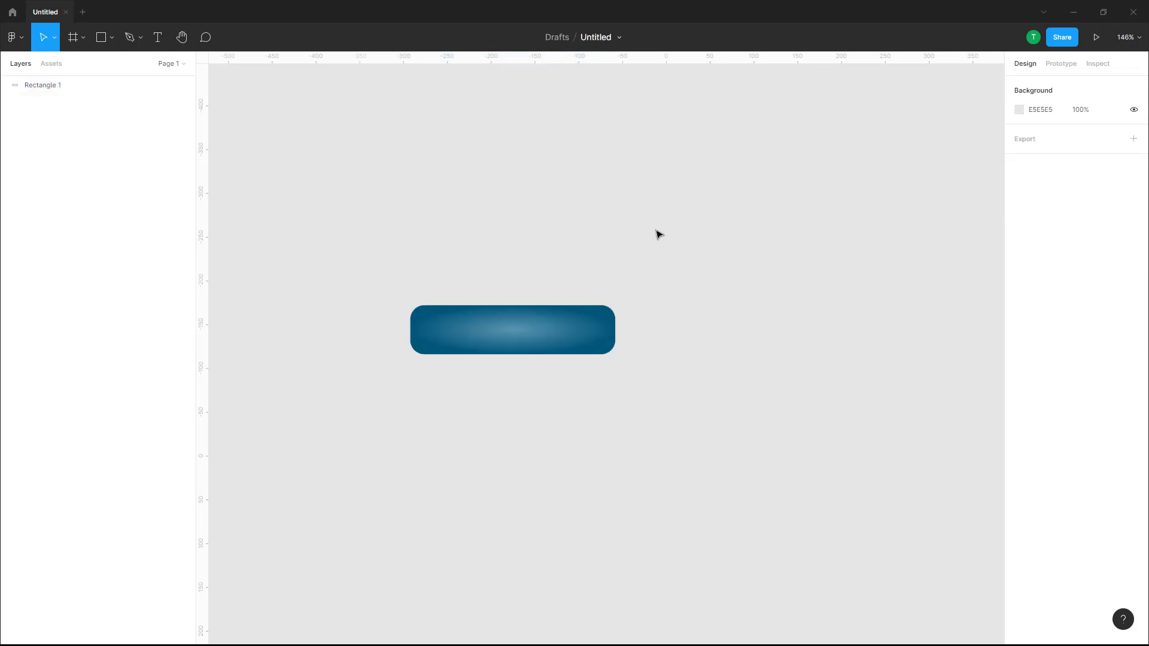
- Add a text box about 179 × 42 beside the button and enter HOME in it
{"action": "left_click", "coordinate": [157, 37]}
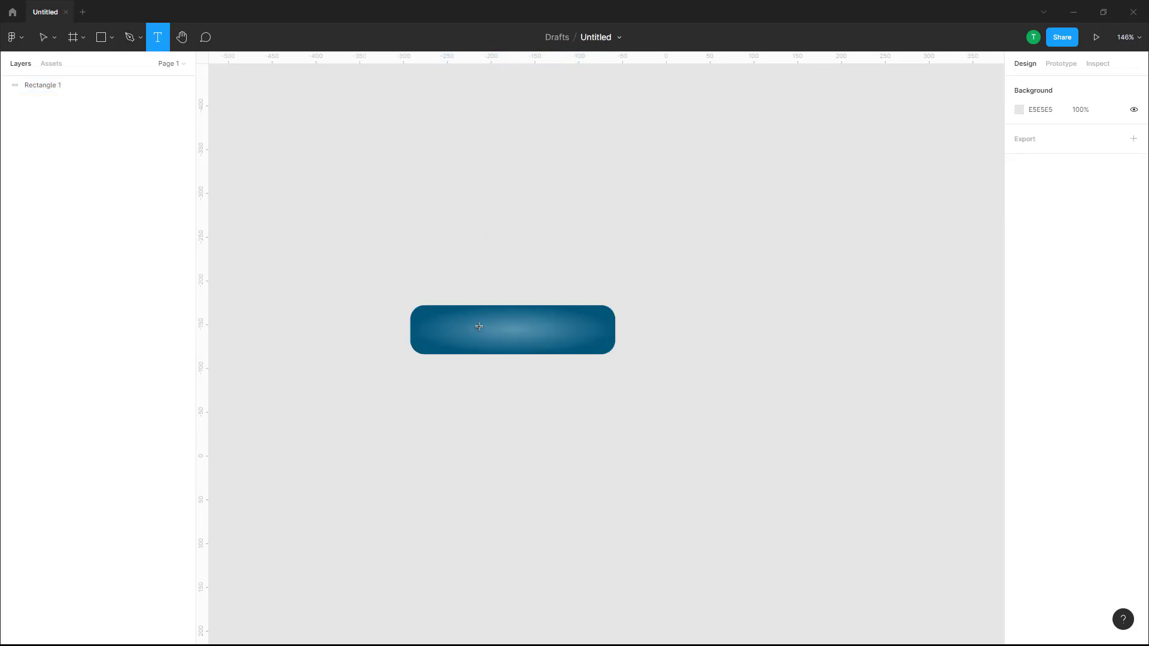
{"action": "left_click_drag", "start_coordinate": [688, 264], "coordinate": [845, 301]}
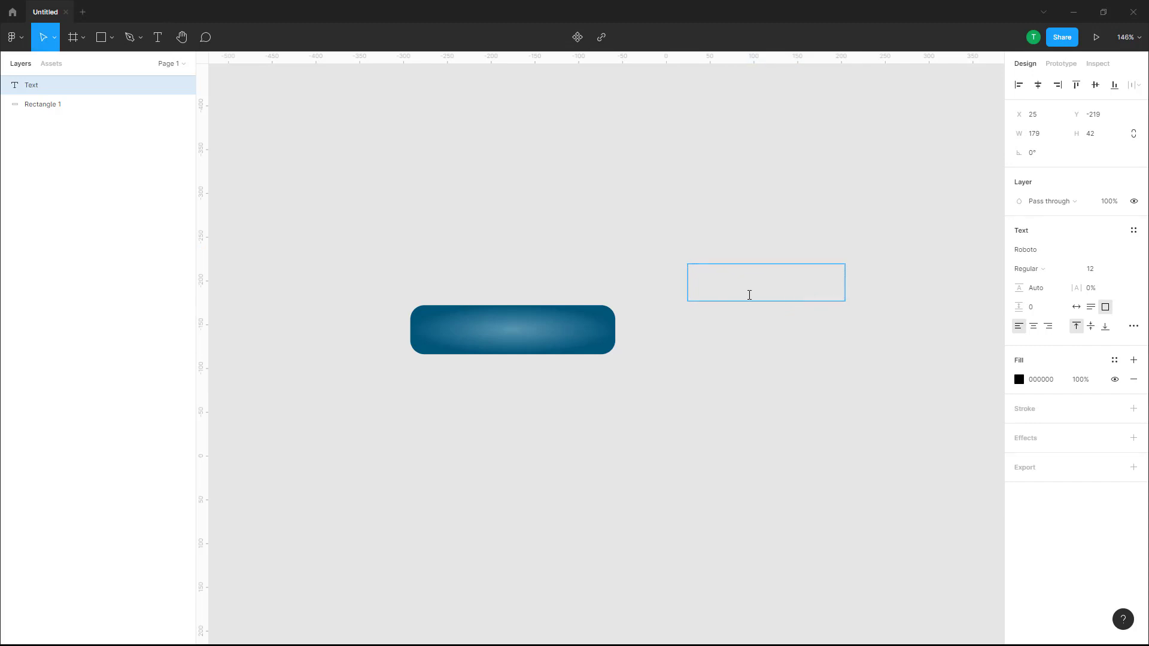
{"action": "type", "text": "HOME"}
- Set the fill colour of the HOME text to white, FFFFFF
{"action": "key", "text": "ctrl+a"}
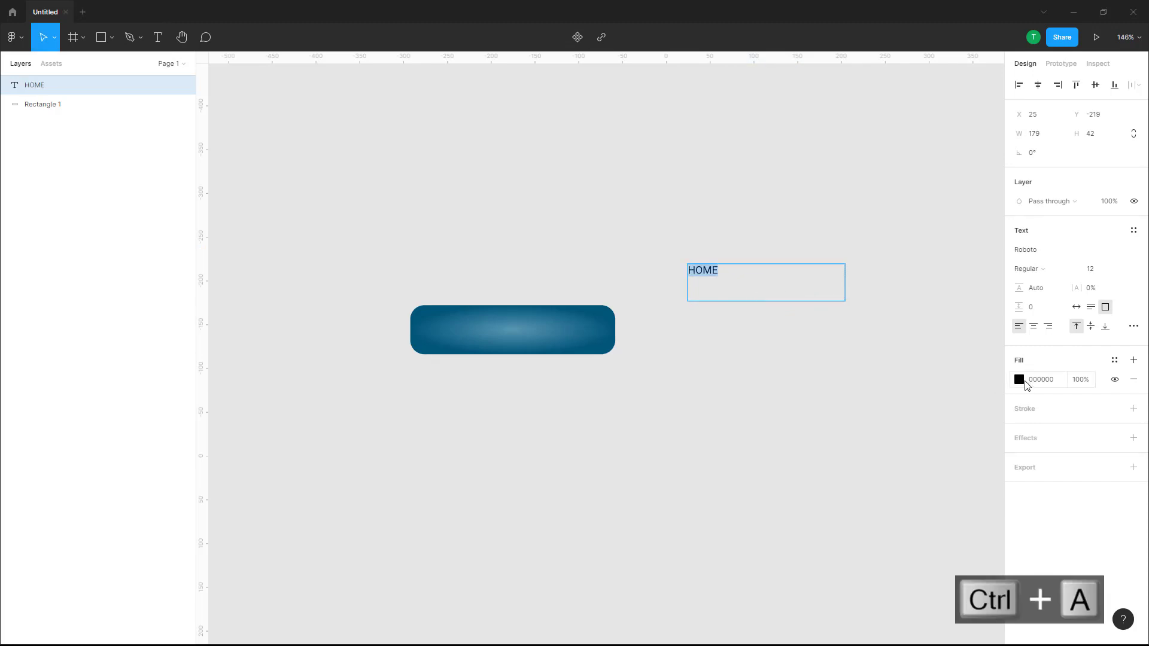
{"action": "left_click", "coordinate": [1021, 381]}
{"action": "type", "text": "FFFFFF"}
{"action": "key", "text": "Return"}
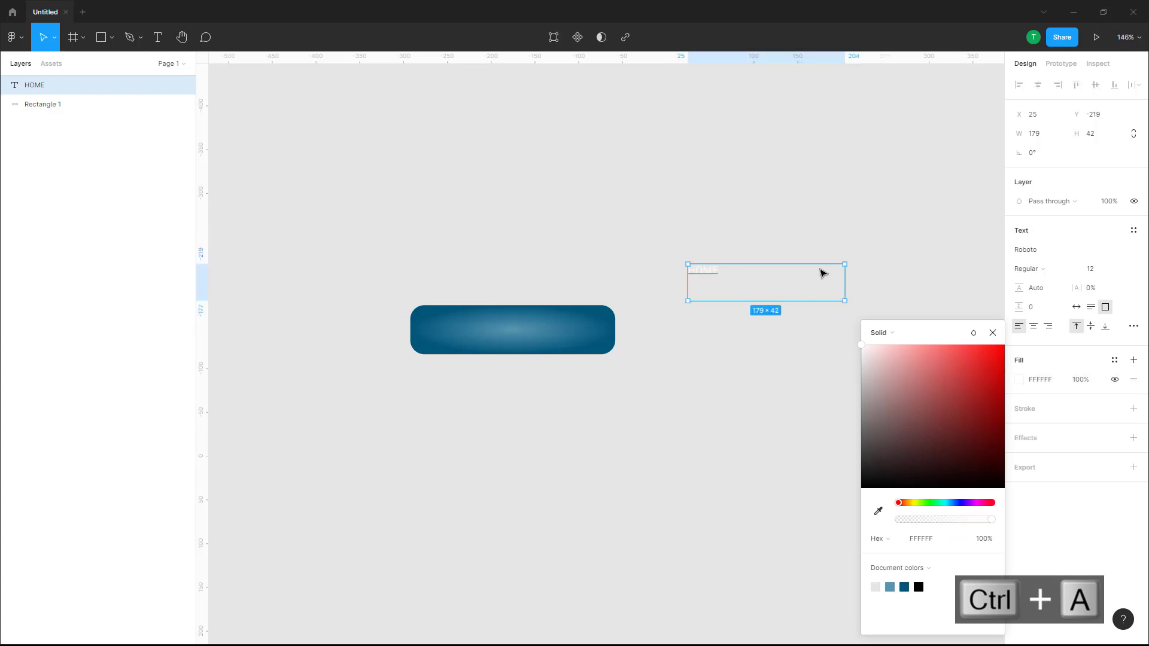
{"action": "key", "text": "Escape"}
{"action": "key", "text": "Escape"}
- Set the HOME text box to auto width and centre it on the blue rectangle
{"action": "left_click", "coordinate": [705, 277]}
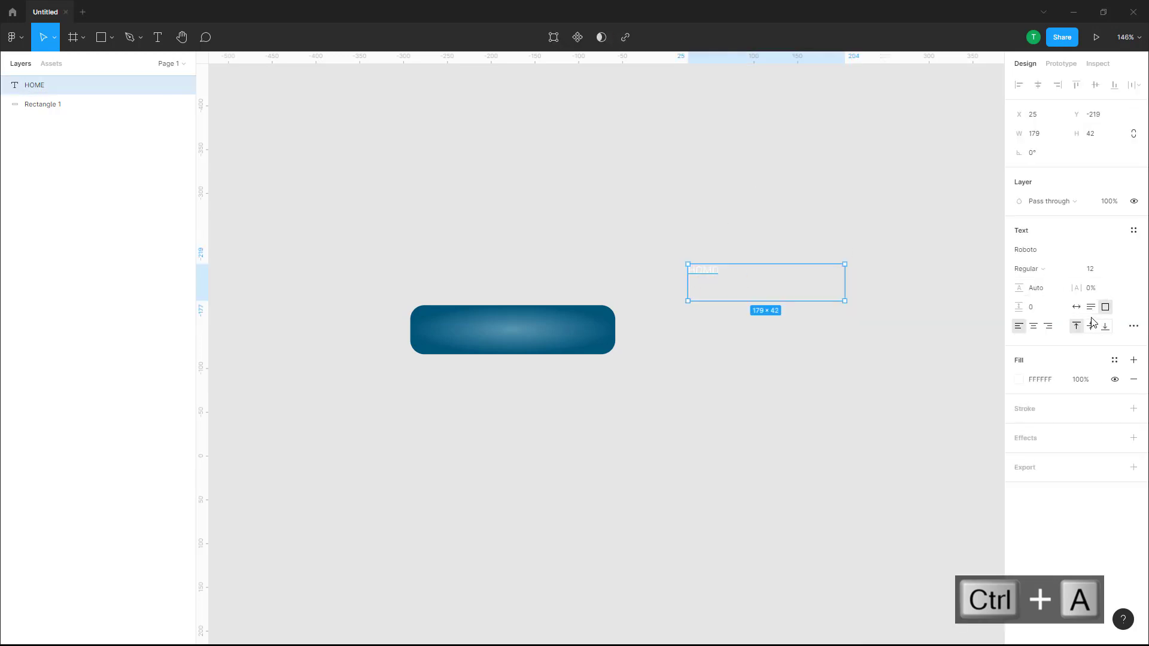
{"action": "left_click", "coordinate": [1078, 308]}
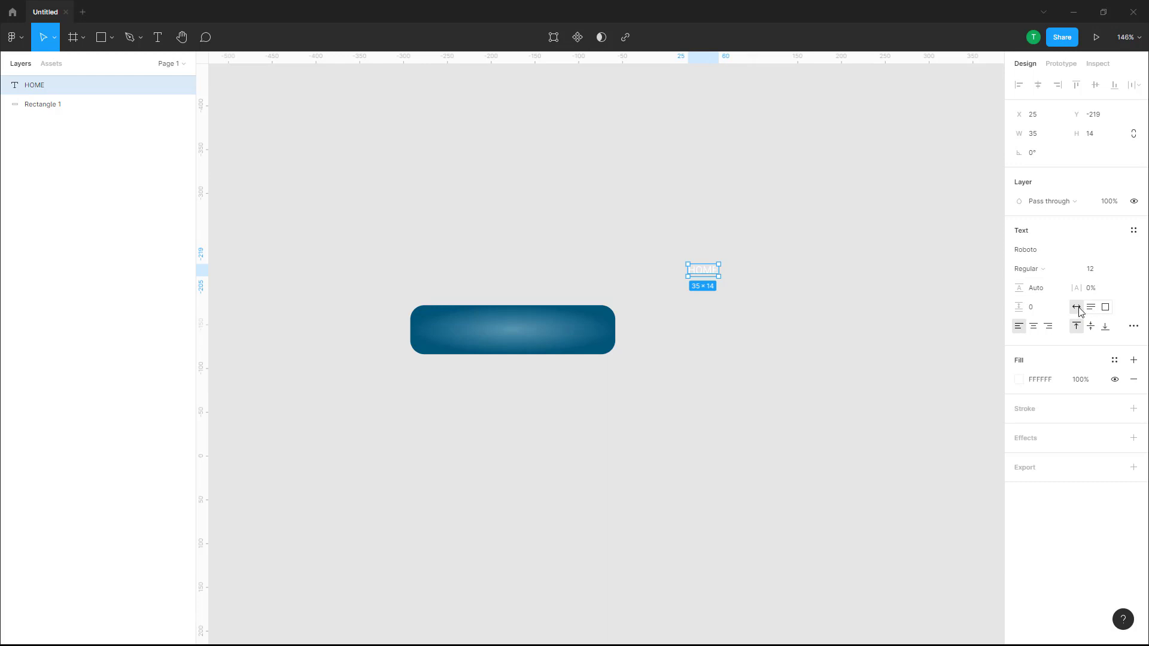
{"action": "left_click", "coordinate": [724, 269]}
{"action": "left_click_drag", "start_coordinate": [698, 272], "coordinate": [513, 334]}
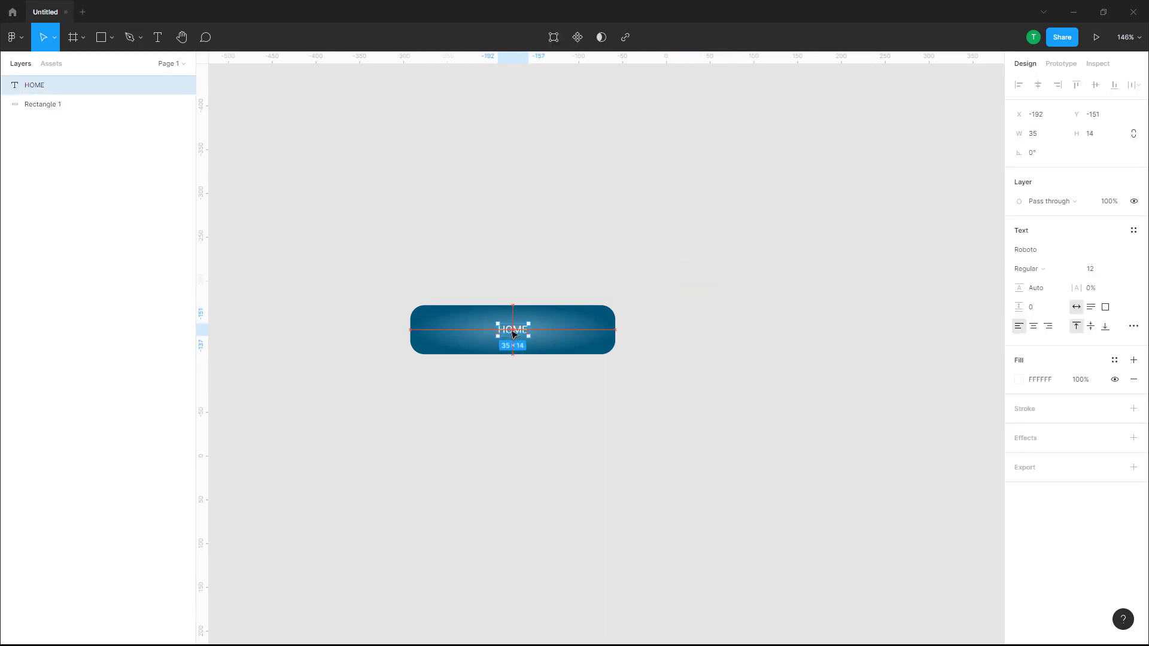
- Enlarge the HOME label to font size 30 with the Scale tool, keeping it centred on the rectangle
{"action": "left_click", "coordinate": [53, 44]}
{"action": "left_click", "coordinate": [53, 82]}
{"action": "mouse_move", "coordinate": [529, 339]}
{"action": "left_mouse_down"}
{"action": "mouse_move", "coordinate": [589, 354]}
{"action": "mouse_move", "coordinate": [525, 337]}
{"action": "left_mouse_up"}
{"action": "left_click", "coordinate": [440, 208]}
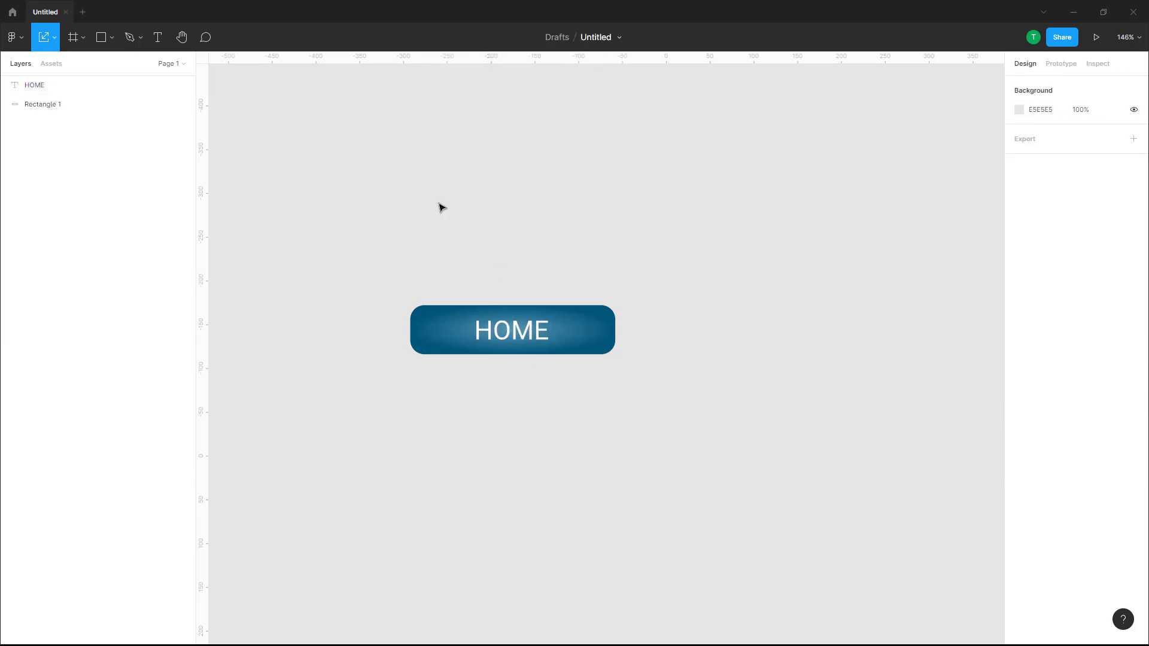
- Select the HOME text together with the rectangle and apply auto layout to them
{"action": "left_click_drag", "start_coordinate": [244, 141], "coordinate": [710, 452]}
{"action": "left_click", "coordinate": [677, 177]}
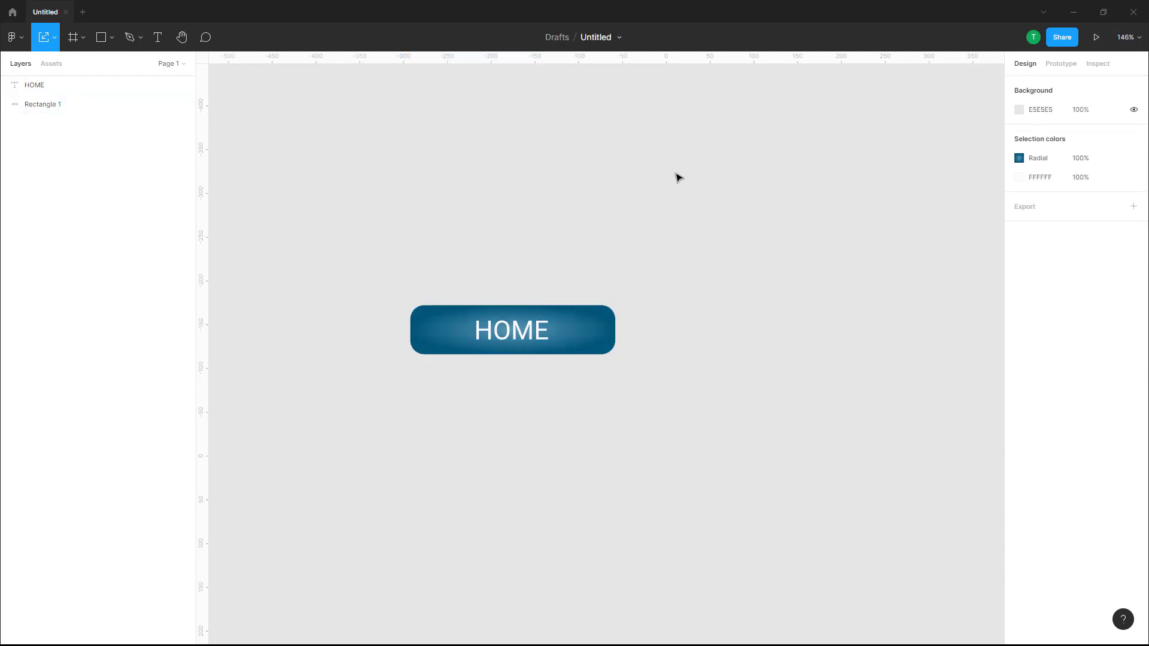
{"action": "left_click_drag", "start_coordinate": [767, 180], "coordinate": [392, 419]}
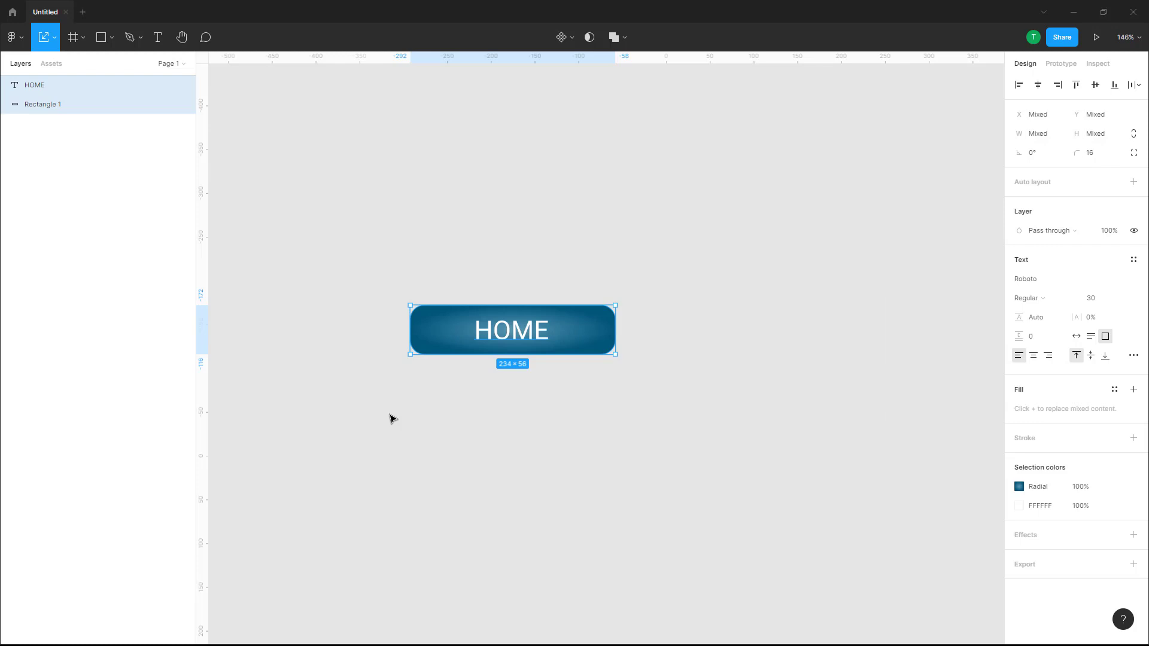
{"action": "key", "text": "shift+a"}
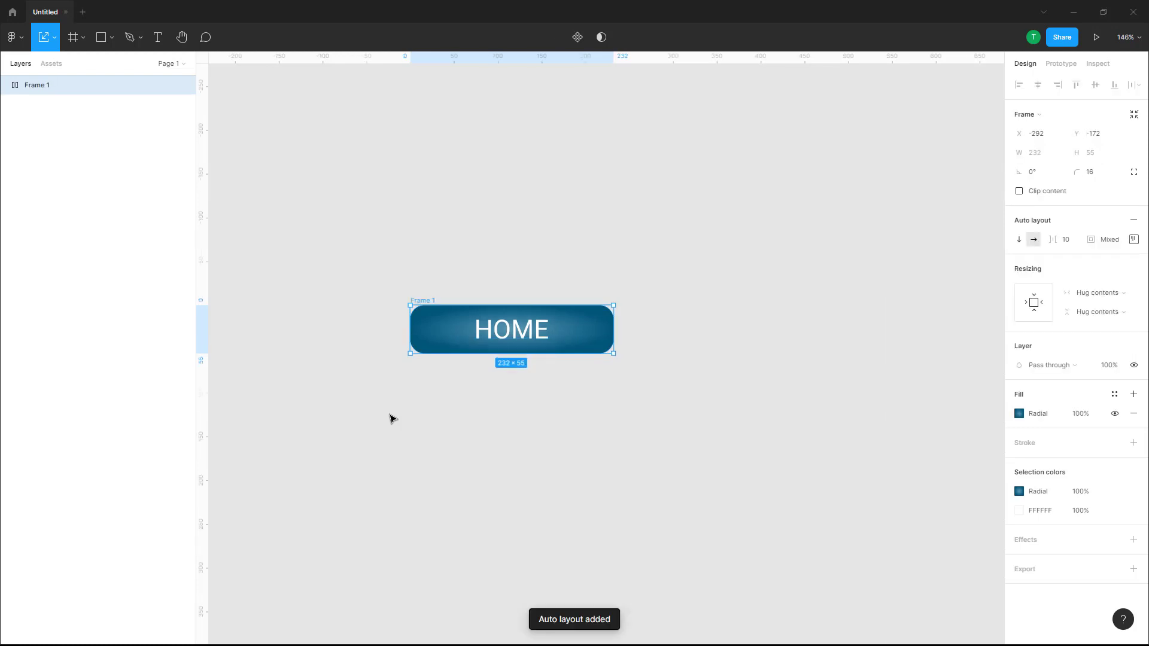
- Replace the button's HOME label with ABOUT US to test the auto layout resizing
{"action": "left_click", "coordinate": [512, 334]}
{"action": "double_click", "coordinate": [511, 339]}
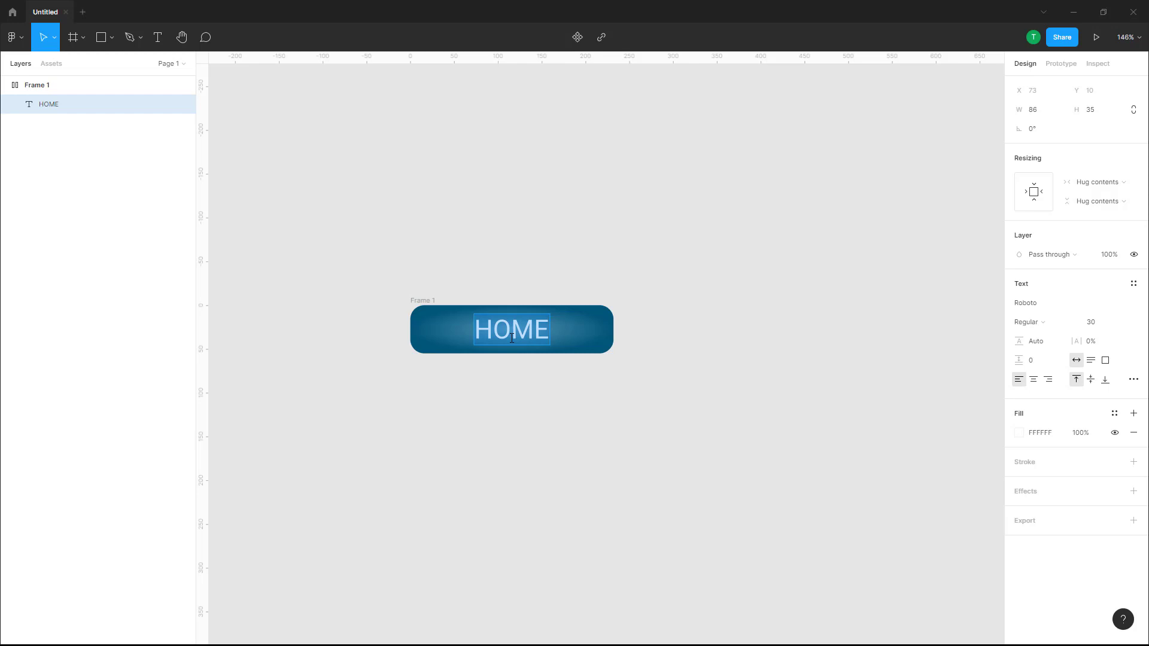
{"action": "type", "text": "ABOUT US"}
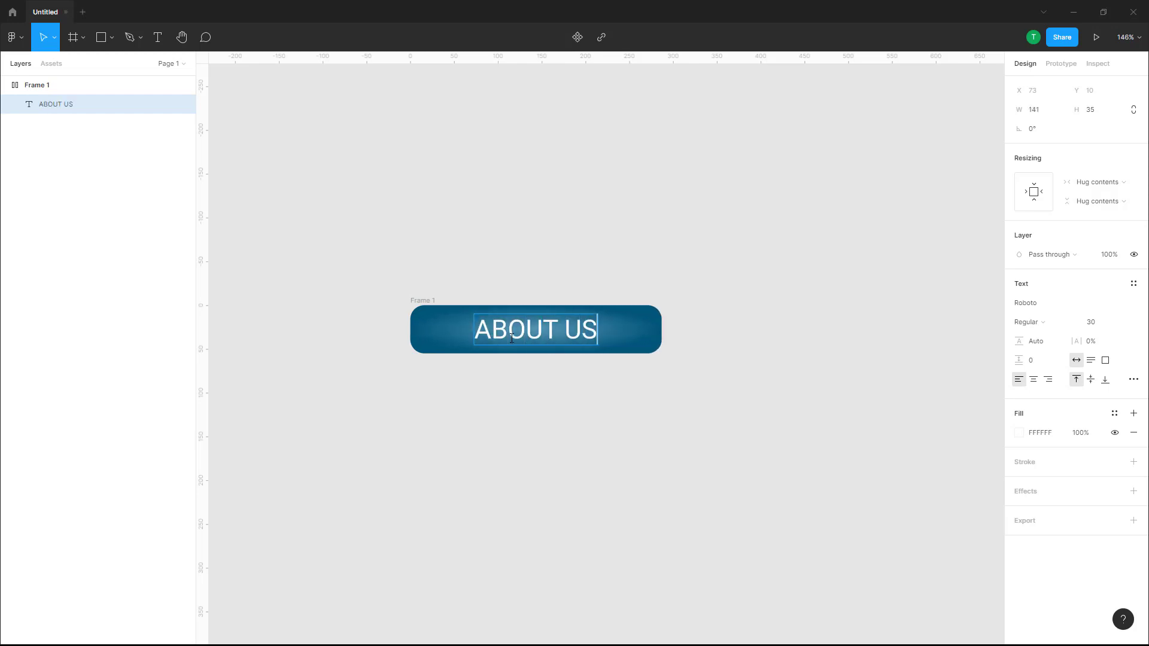
{"action": "key", "text": "Escape"}
{"action": "left_click", "coordinate": [740, 264]}
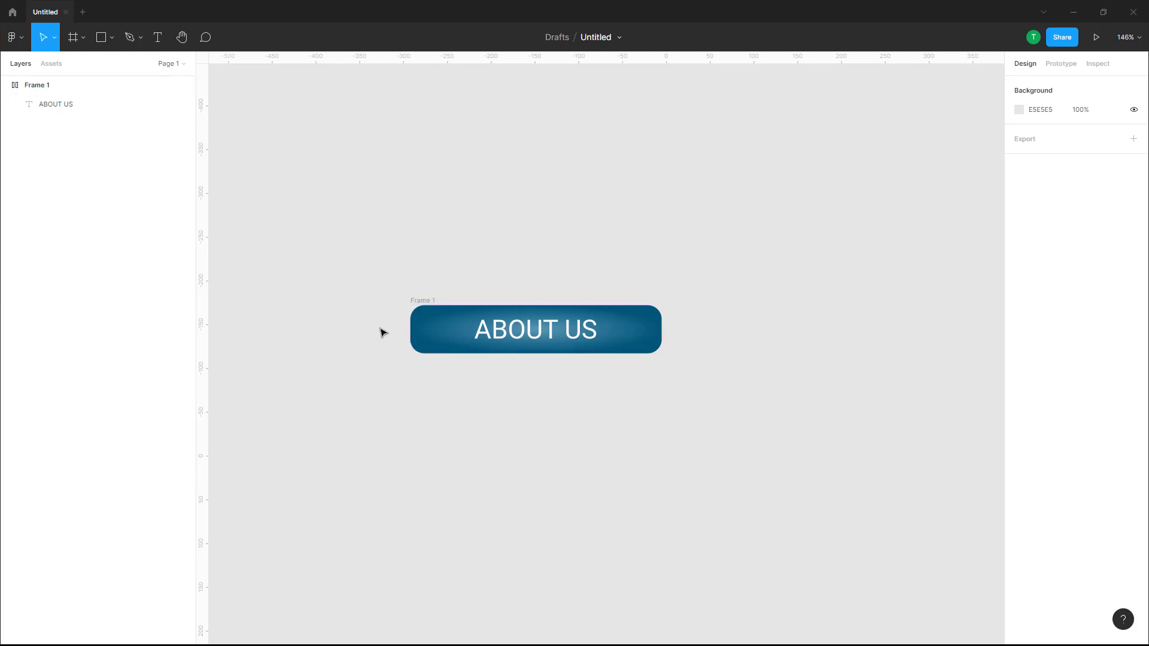
- Draw a star about 41 × 41 just outside the left end of the button
{"action": "left_click", "coordinate": [101, 37]}
{"action": "left_click", "coordinate": [83, 38]}
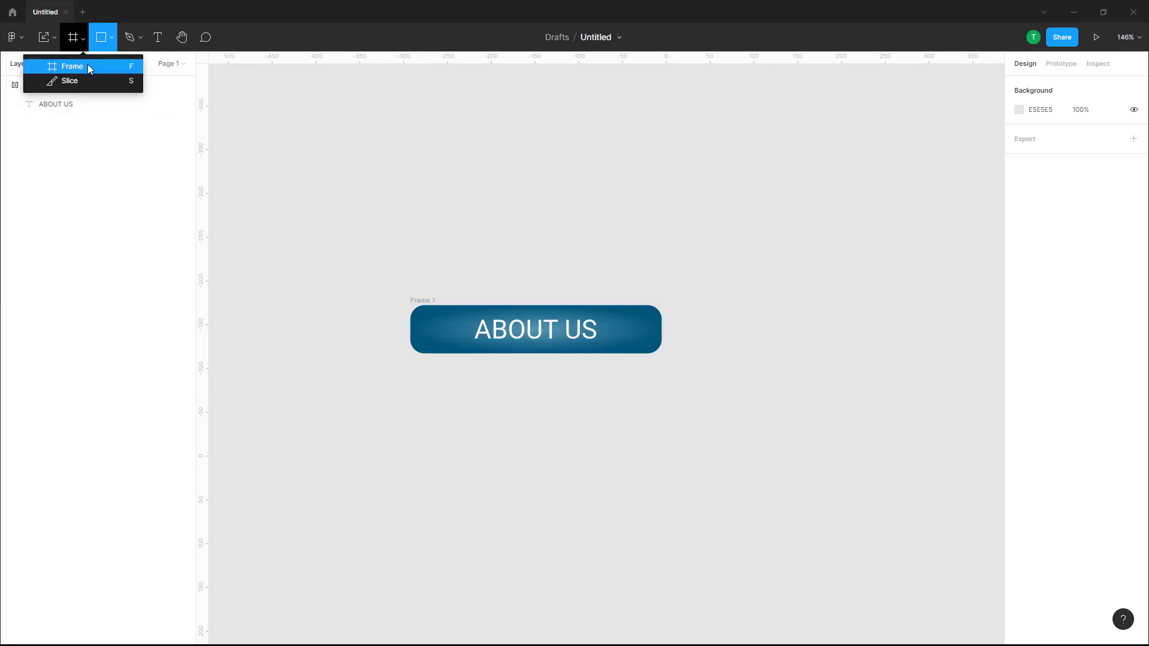
{"action": "left_click", "coordinate": [112, 37]}
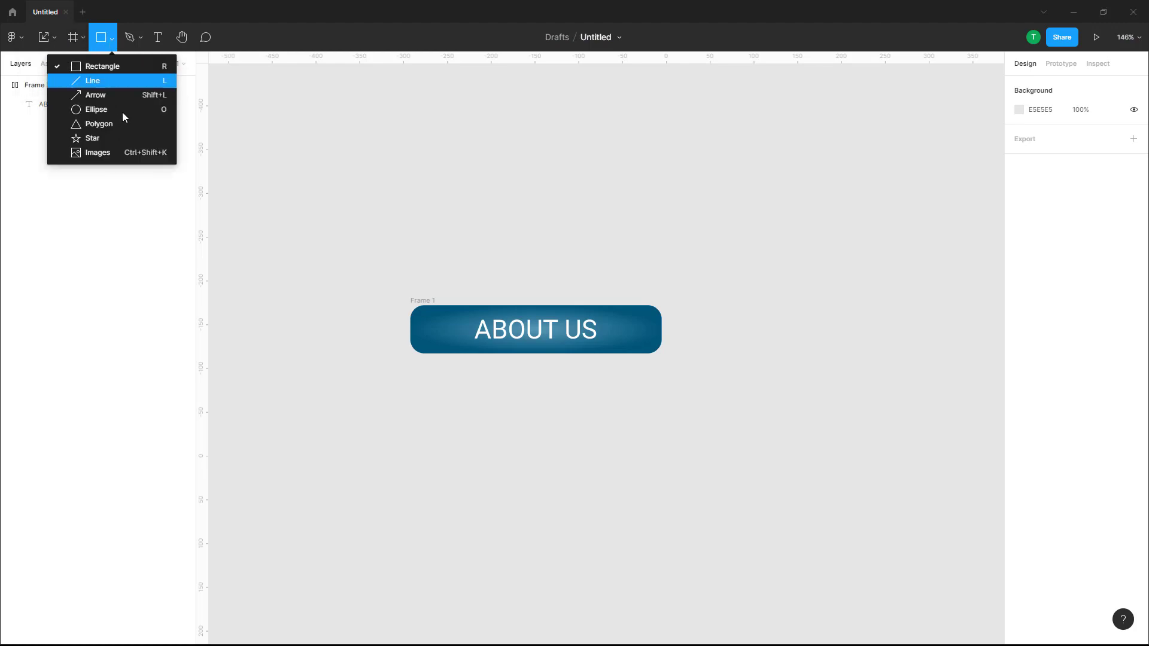
{"action": "left_click", "coordinate": [120, 143]}
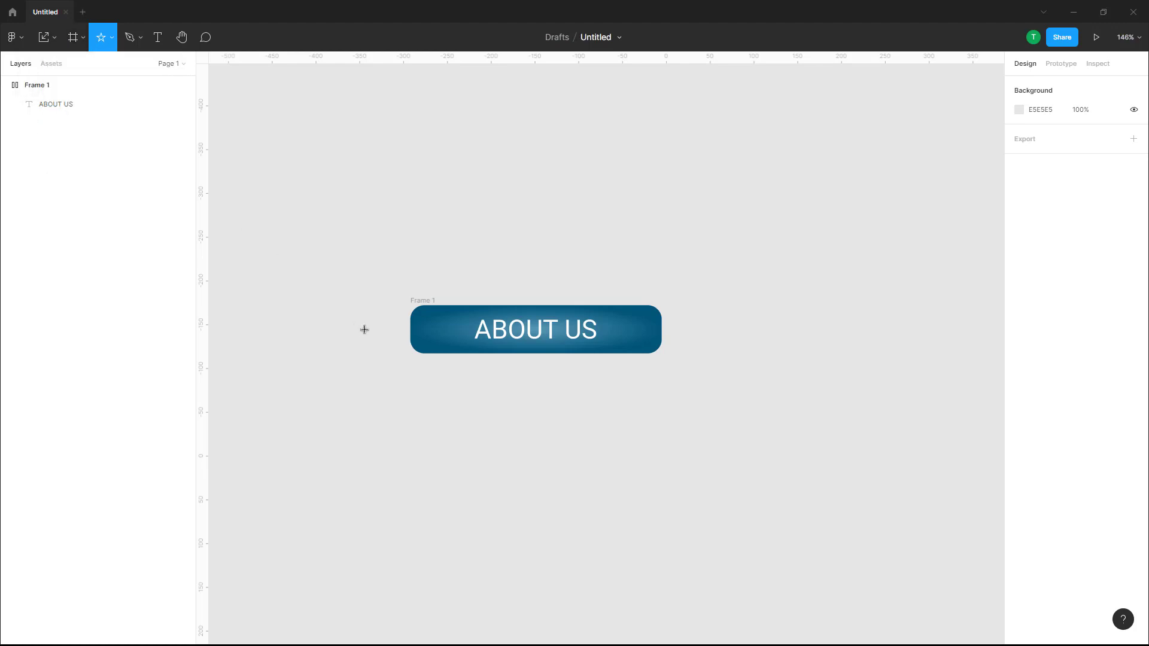
{"action": "mouse_move", "coordinate": [358, 322]}
{"action": "left_mouse_down"}
{"action": "mouse_move", "coordinate": [394, 358]}
{"action": "mouse_move", "coordinate": [380, 331]}
{"action": "mouse_move", "coordinate": [387, 340]}
{"action": "left_mouse_up"}
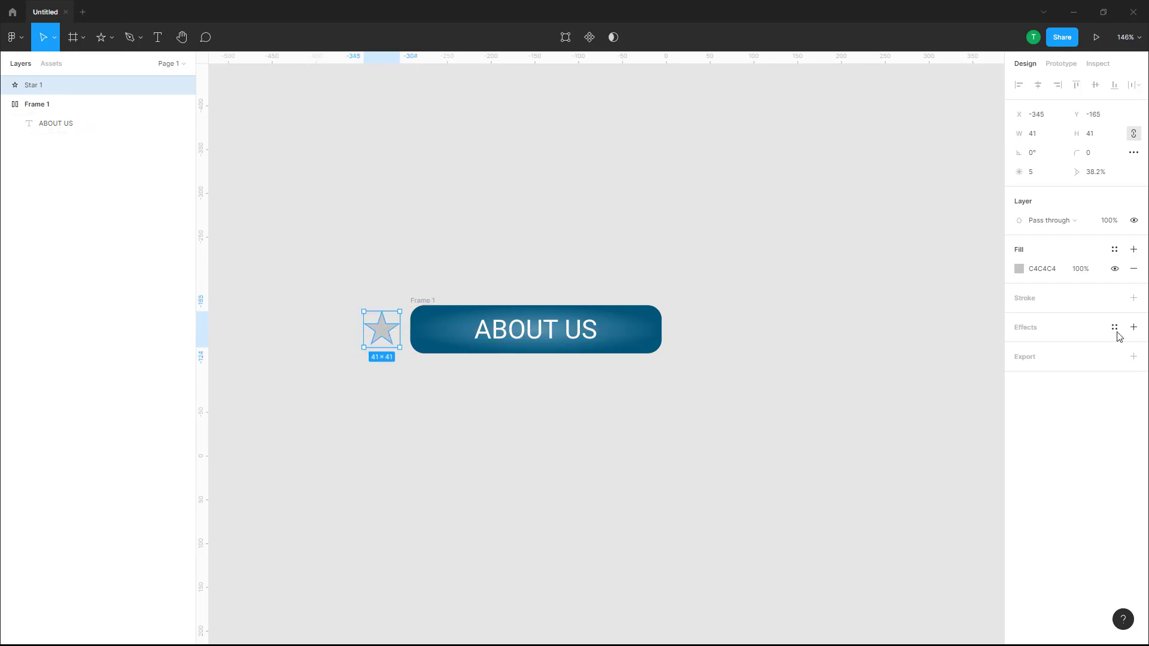
- Change the star's fill to dark blue 005898
{"action": "left_click", "coordinate": [1020, 269]}
{"action": "left_click_drag", "start_coordinate": [939, 335], "coordinate": [1005, 426]}
{"action": "left_click", "coordinate": [952, 441]}
{"action": "left_click", "coordinate": [933, 345]}
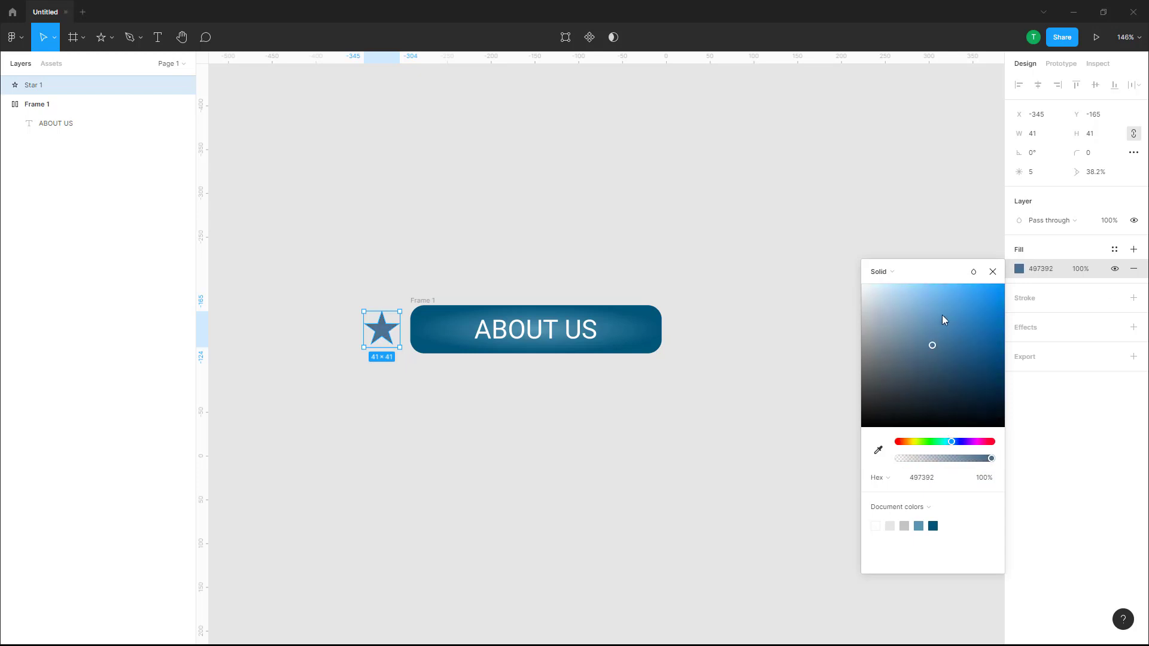
{"action": "left_click_drag", "start_coordinate": [943, 320], "coordinate": [1017, 353]}
{"action": "left_click", "coordinate": [732, 237]}
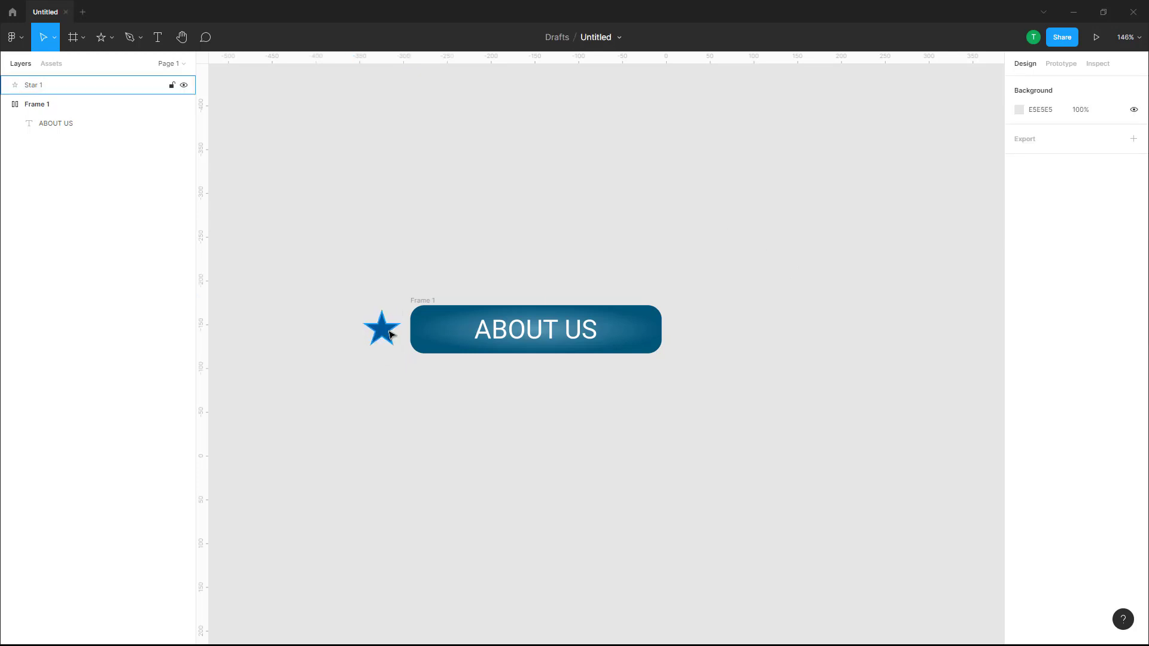
- Move the star slightly closer to the button and wrap it in its own auto layout frame
{"action": "left_click_drag", "start_coordinate": [390, 334], "coordinate": [396, 334]}
{"action": "left_click_drag", "start_coordinate": [348, 237], "coordinate": [692, 441]}
{"action": "left_click", "coordinate": [323, 290]}
{"action": "left_click_drag", "start_coordinate": [338, 285], "coordinate": [385, 358]}
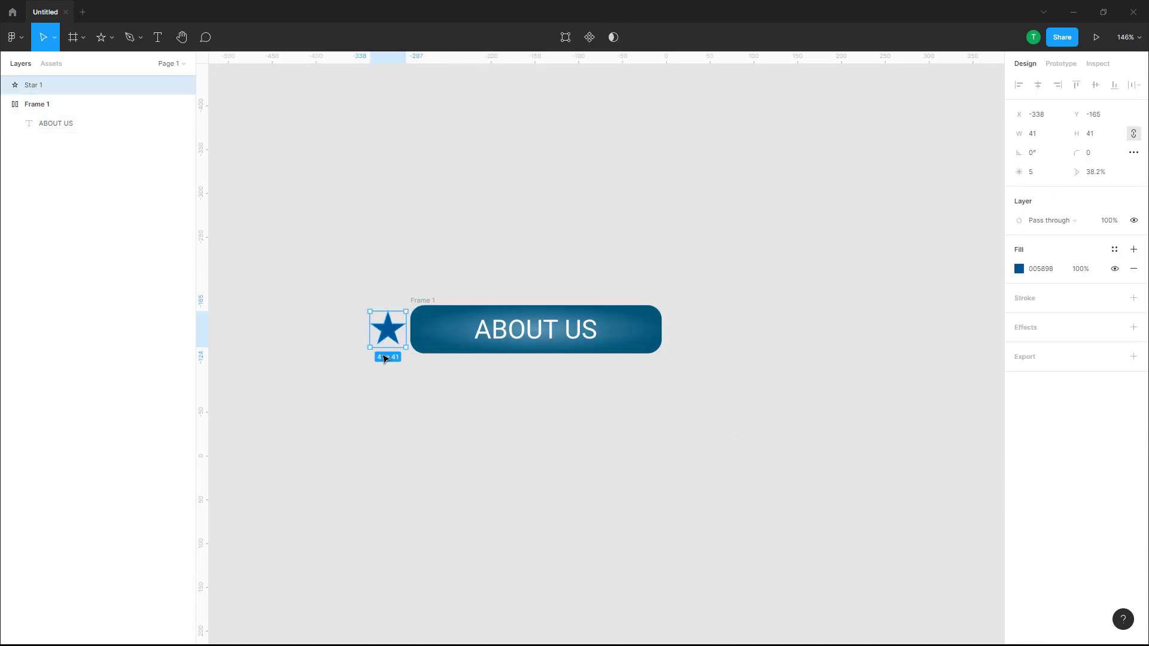
{"action": "key", "text": "shift+a"}
{"action": "left_click", "coordinate": [446, 415]}
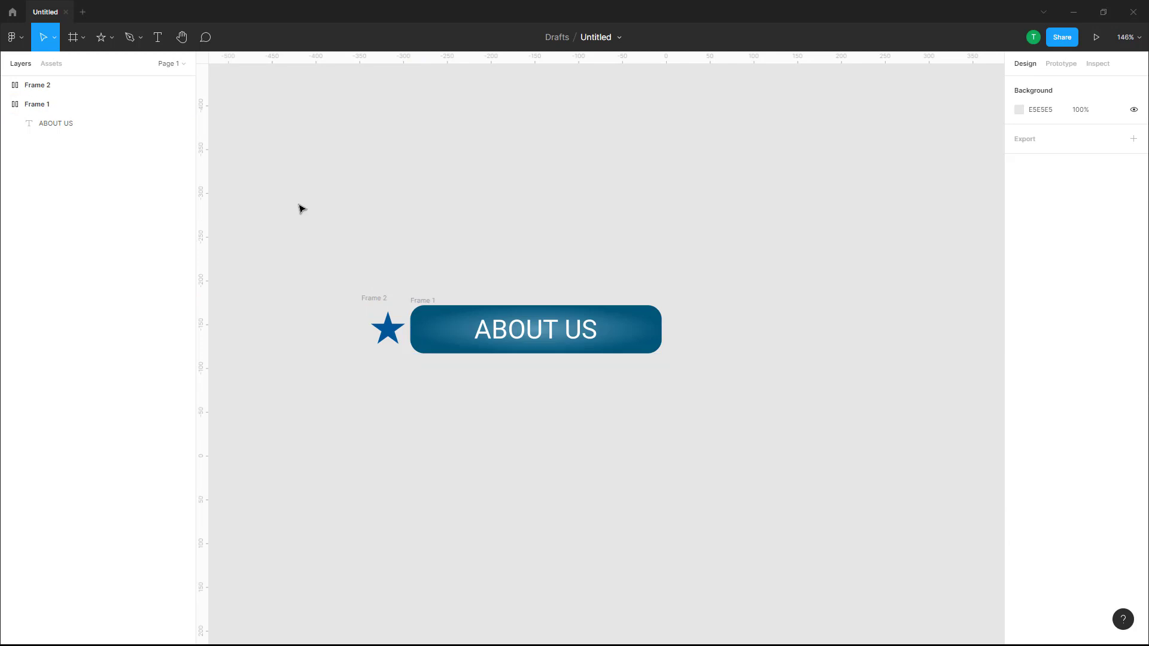
- Combine the star frame and the button frame in one horizontal auto layout
{"action": "left_click_drag", "start_coordinate": [298, 202], "coordinate": [727, 428]}
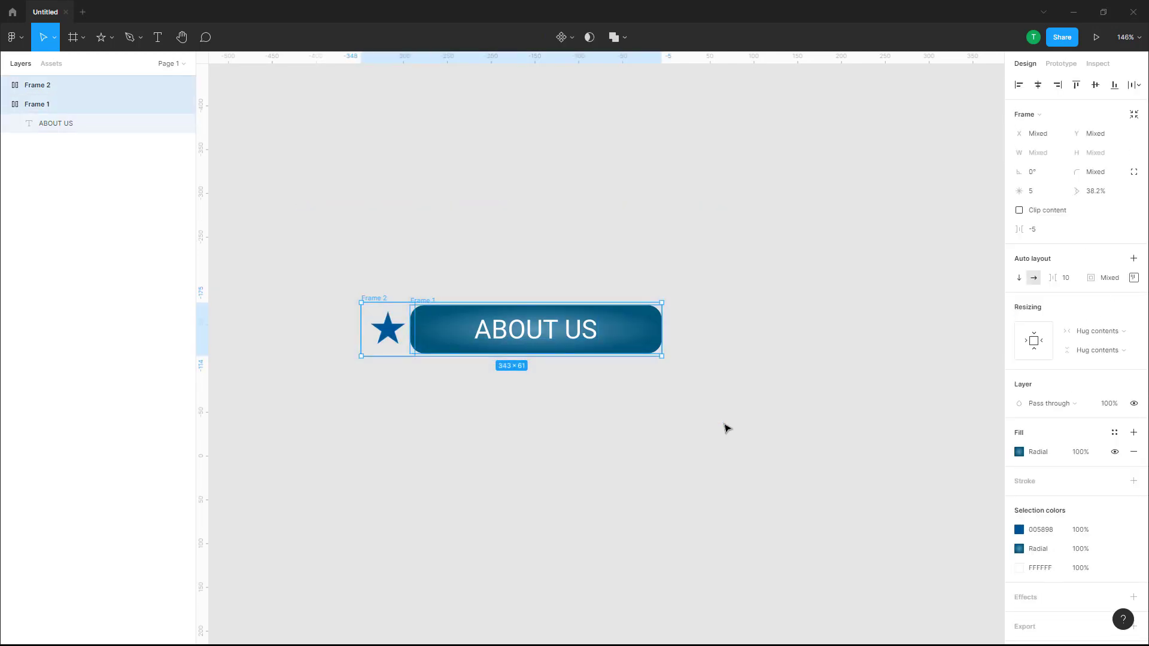
{"action": "key", "text": "shift+a"}
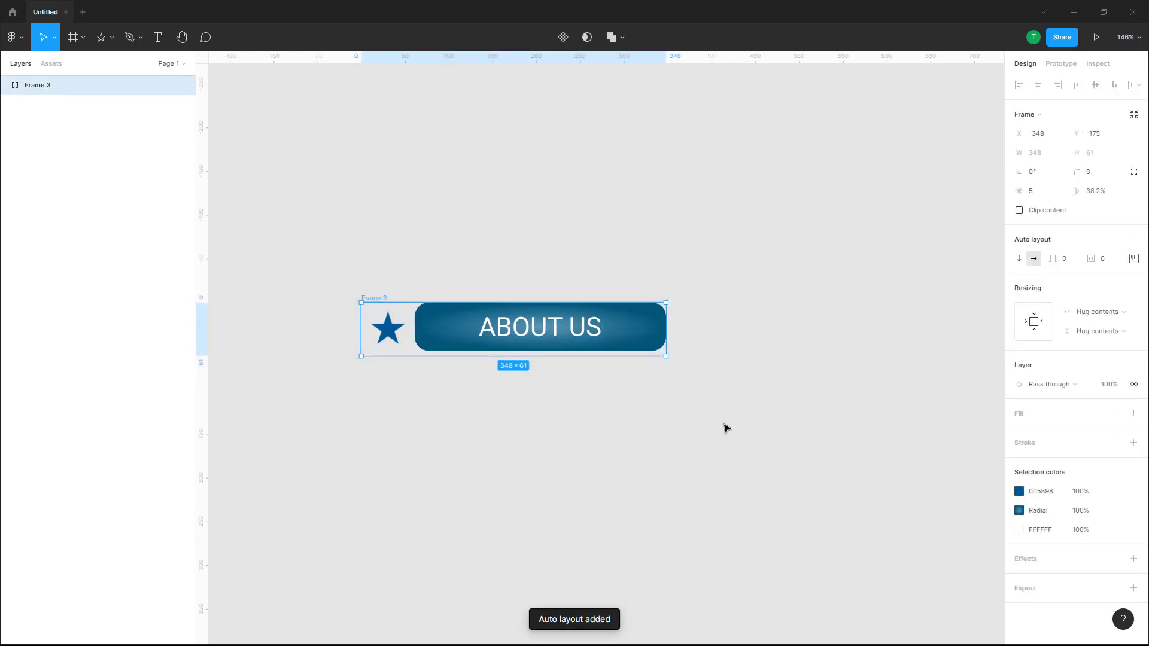
{"action": "left_click", "coordinate": [683, 326]}
- Test the button's resizing by inserting "sdfsdf" into the ABOUT US label, and undo the text change
{"action": "double_click", "coordinate": [634, 327]}
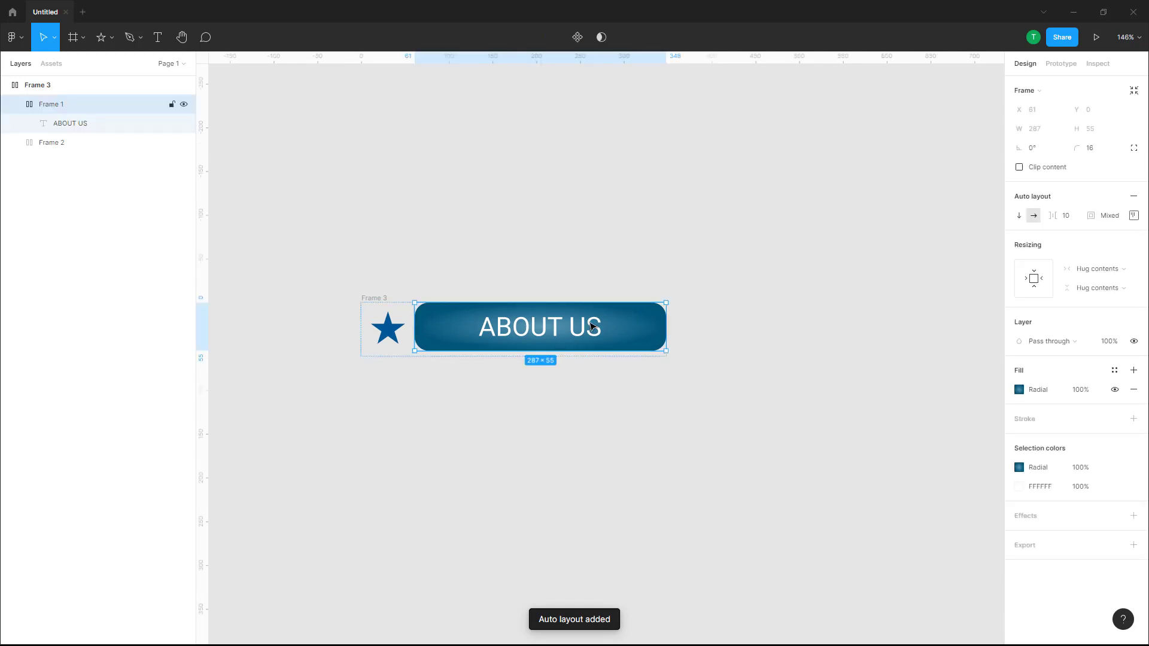
{"action": "double_click", "coordinate": [581, 331]}
{"action": "double_click", "coordinate": [578, 326]}
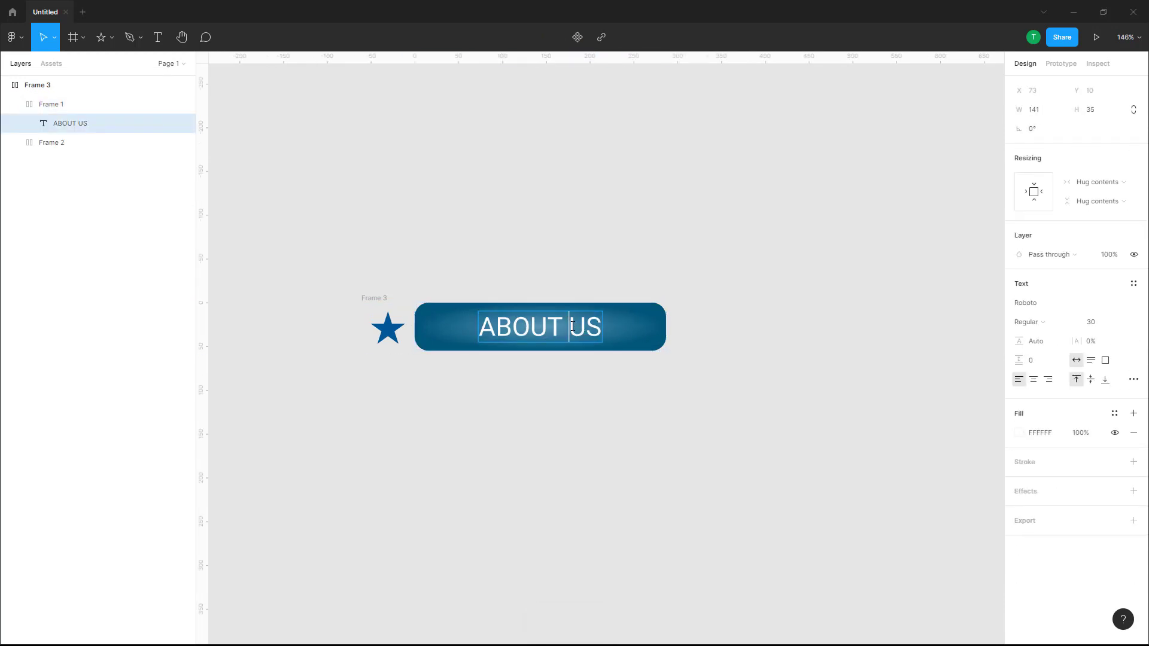
{"action": "type", "text": "sdfsdf"}
{"action": "key", "text": "ctrl+z"}
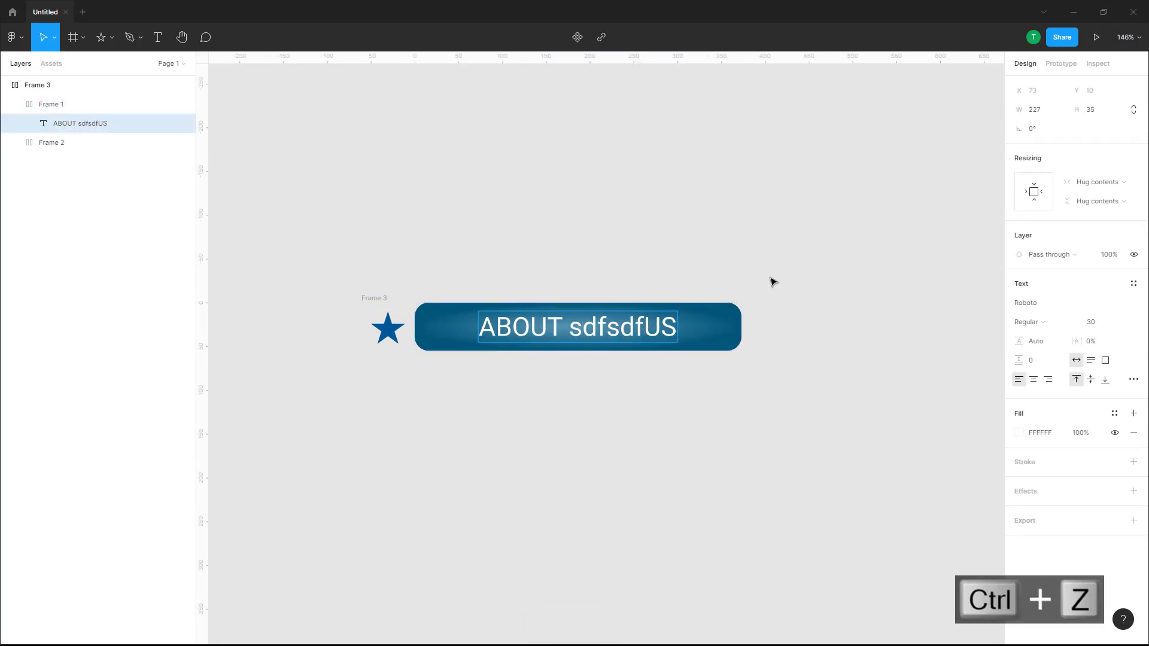
{"action": "key", "text": "ctrl+z"}
{"action": "key", "text": "Escape"}
- Set the alignment of the outer auto layout frame holding the star and the button to centered
{"action": "left_click_drag", "start_coordinate": [282, 214], "coordinate": [745, 458]}
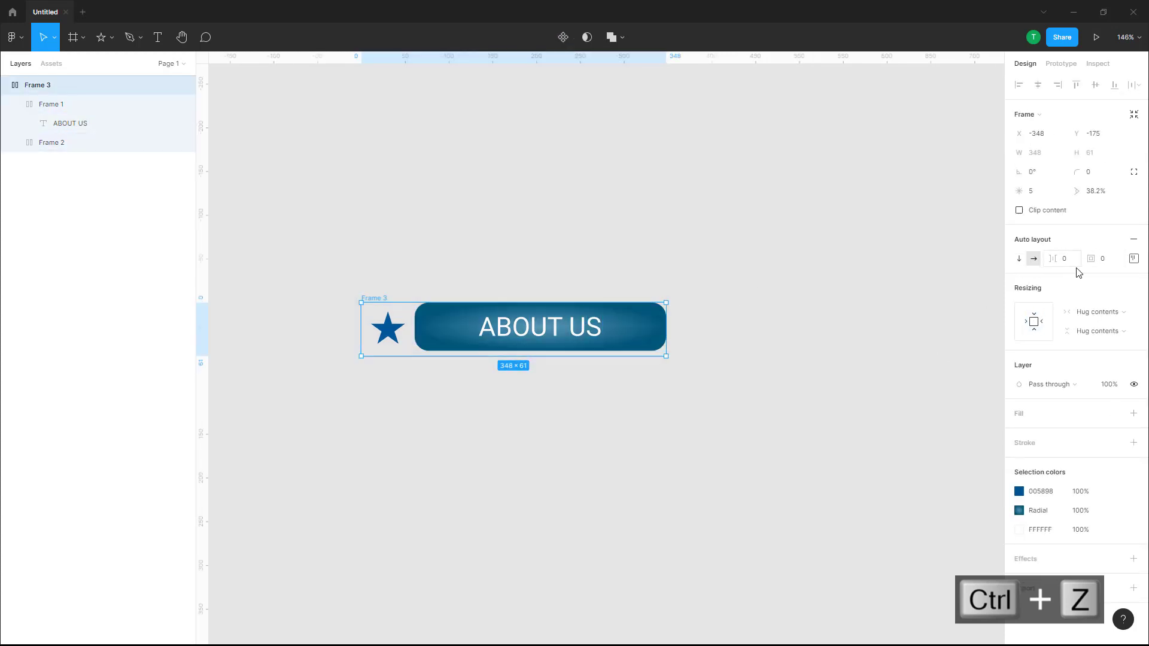
{"action": "left_click", "coordinate": [1133, 259]}
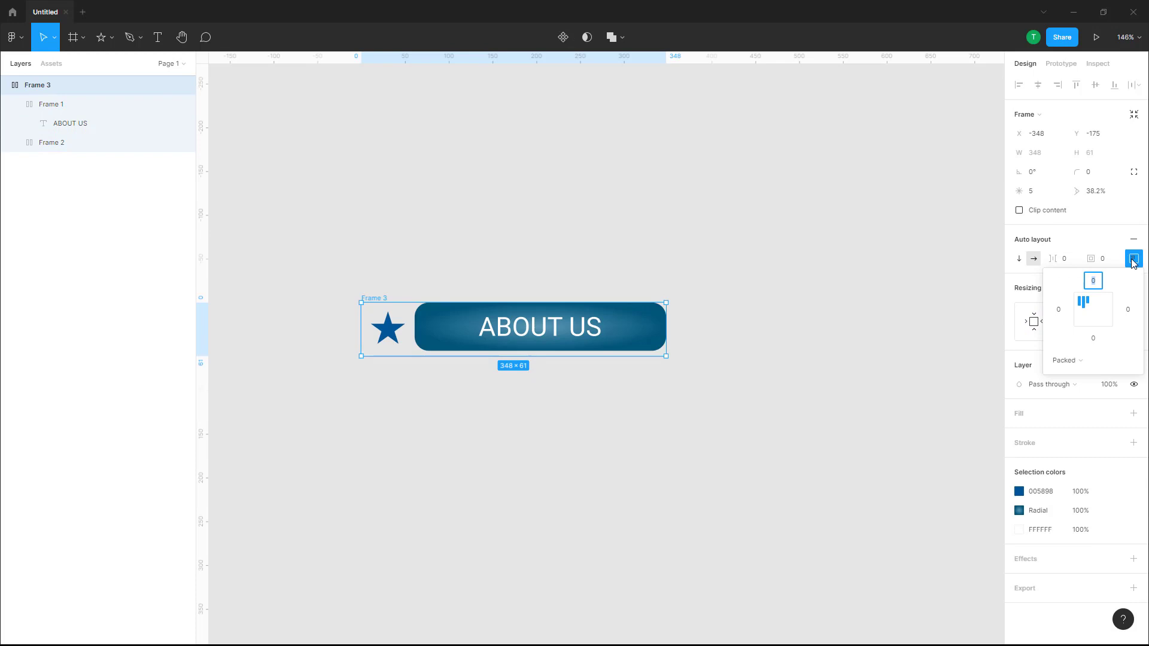
{"action": "left_click", "coordinate": [1095, 315]}
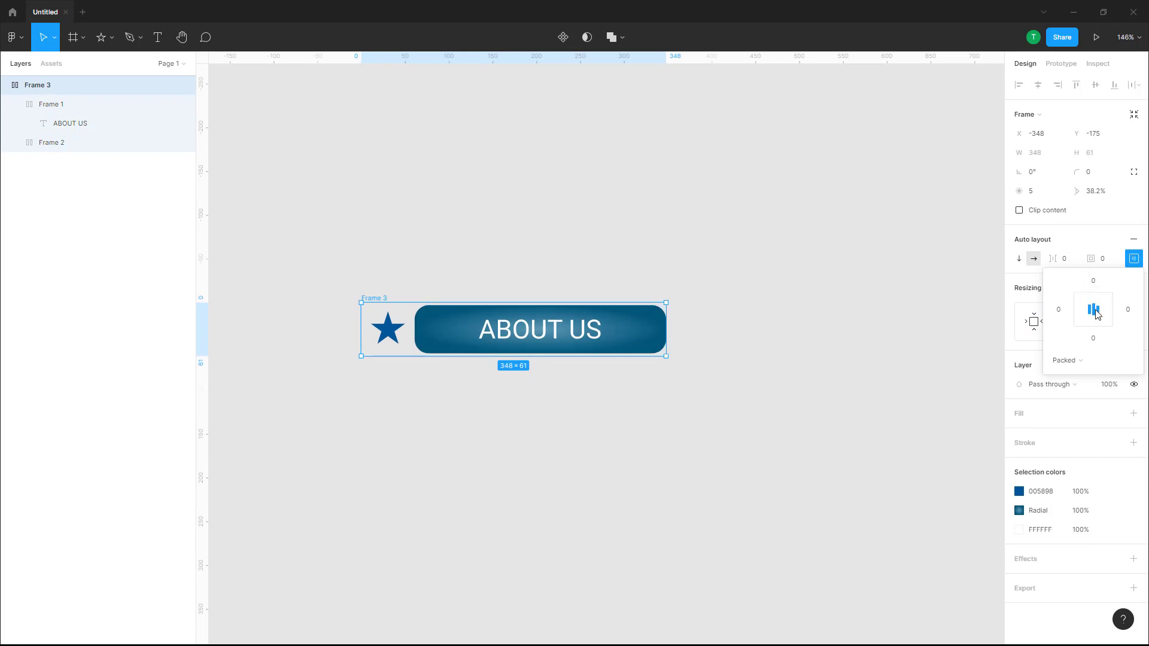
{"action": "left_click", "coordinate": [770, 305]}
{"action": "left_click_drag", "start_coordinate": [781, 202], "coordinate": [358, 481]}
{"action": "left_click", "coordinate": [803, 290]}
{"action": "left_click", "coordinate": [620, 314]}
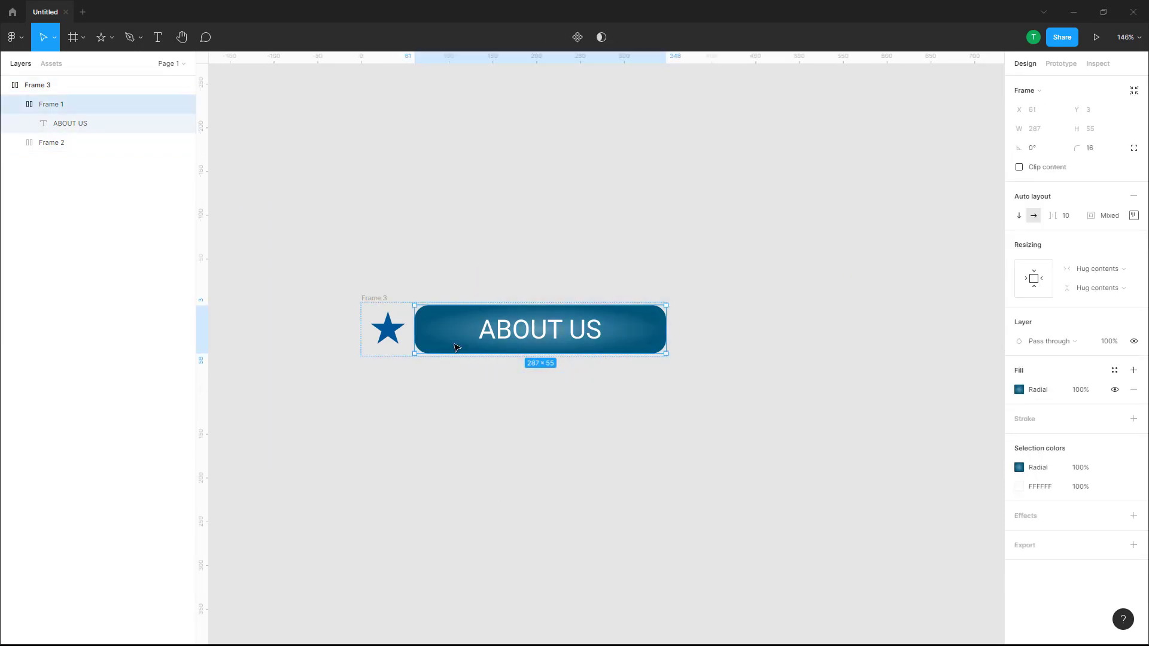
{"action": "left_click", "coordinate": [661, 428]}
- Place a copy of the star button 13 below the original and combine both in a vertical auto layout
{"action": "left_click_drag", "start_coordinate": [739, 460], "coordinate": [352, 290]}
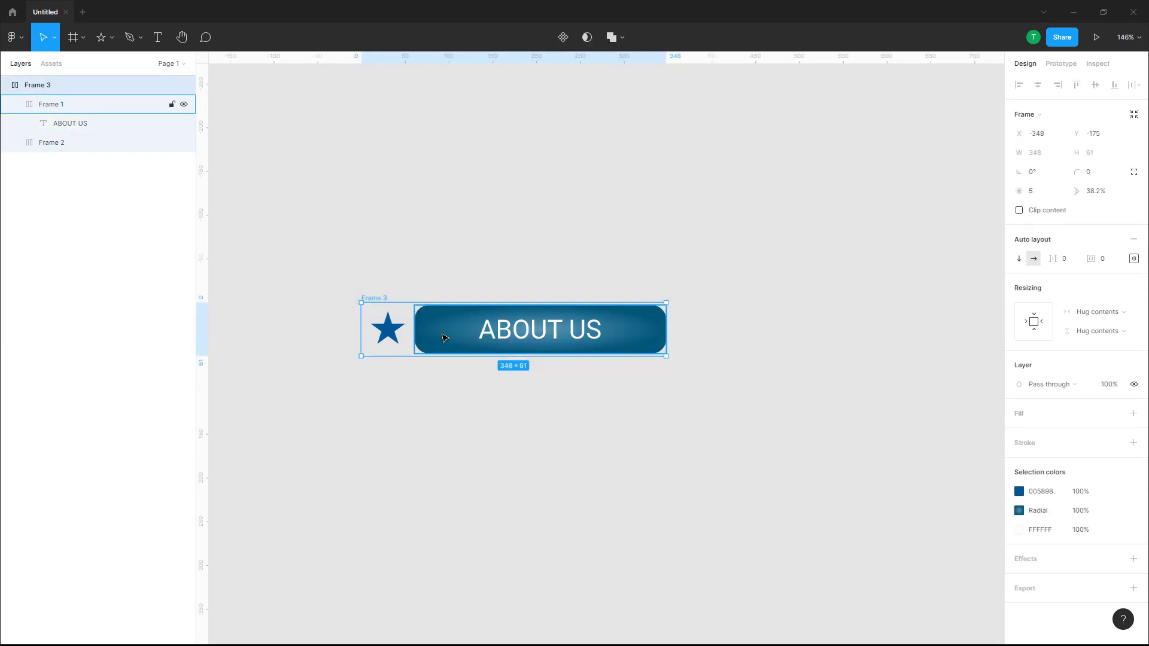
{"action": "key", "text": "ctrl+v"}
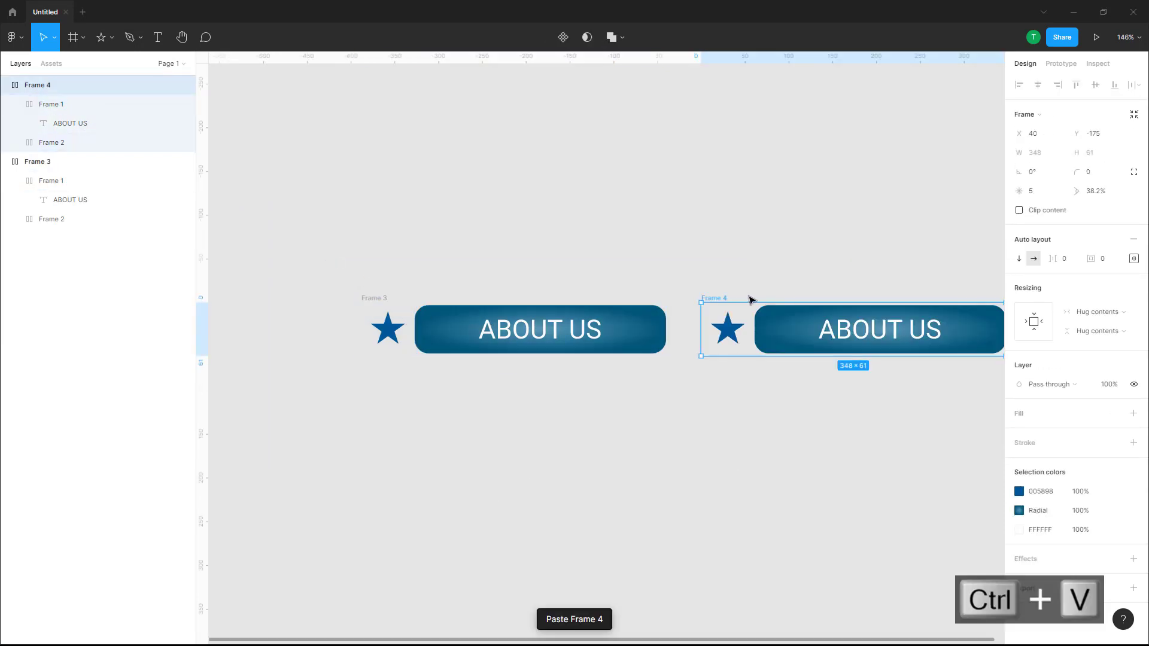
{"action": "left_click_drag", "start_coordinate": [819, 334], "coordinate": [492, 398]}
{"action": "left_click_drag", "start_coordinate": [758, 164], "coordinate": [340, 489]}
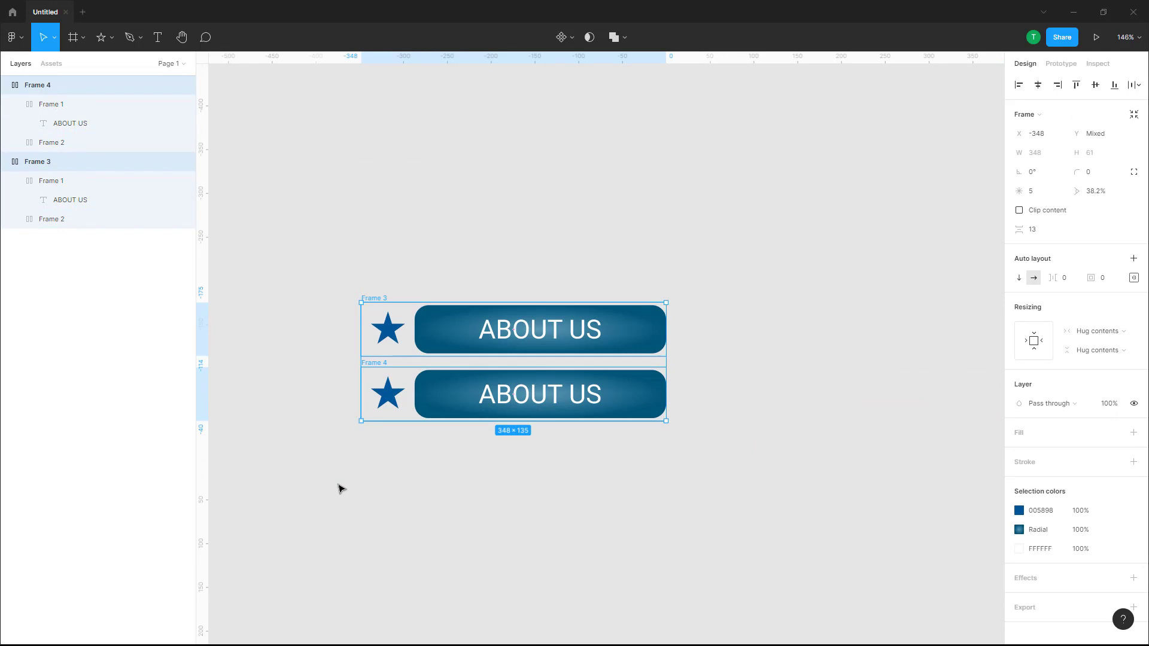
{"action": "key", "text": "shift+a"}
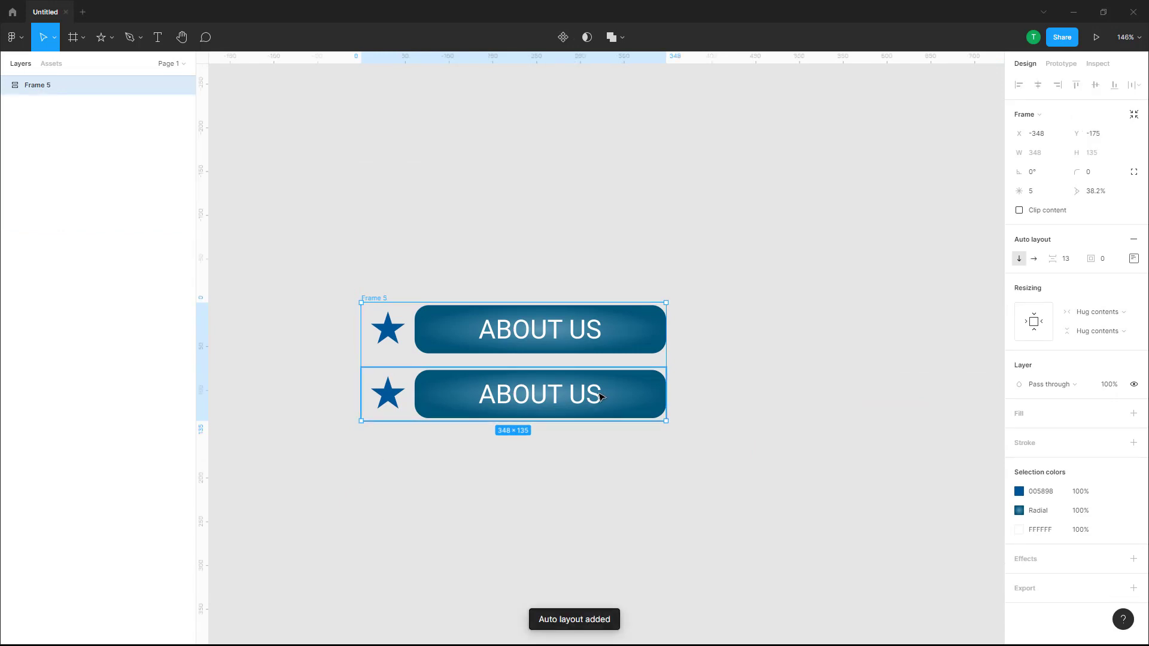
- Change the lower button's label to CONTACT
{"action": "double_click", "coordinate": [602, 397]}
{"action": "double_click", "coordinate": [586, 402]}
{"action": "double_click", "coordinate": [584, 399]}
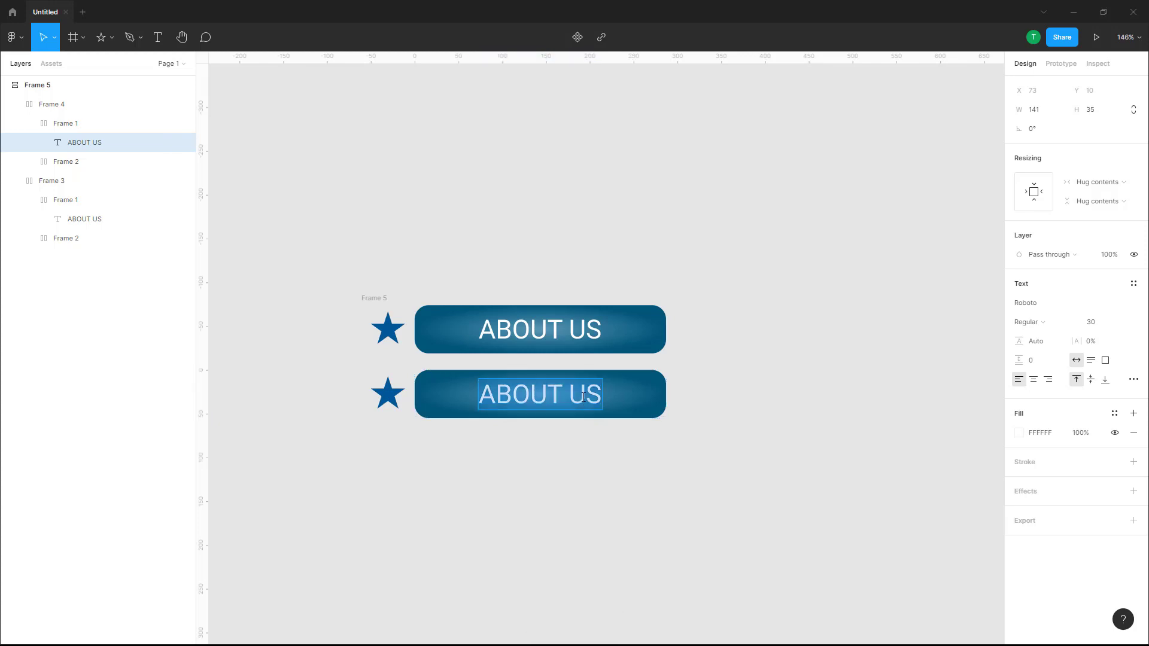
{"action": "type", "text": "CONTRACT"}
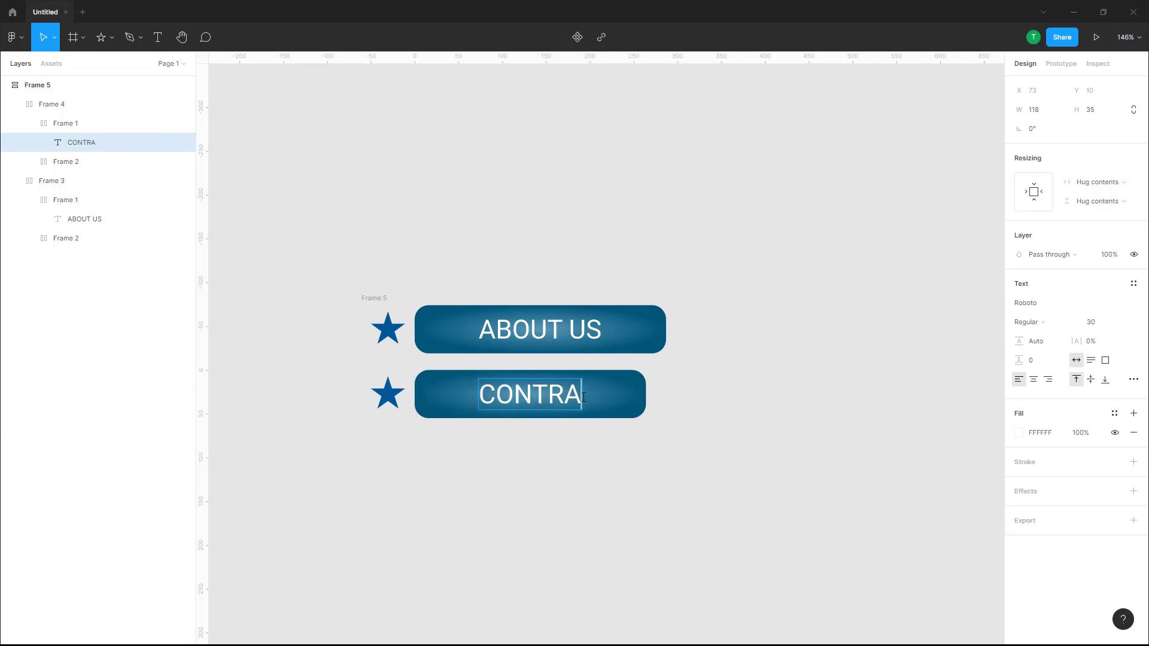
{"action": "key", "text": "BackSpace"}
{"action": "key", "text": "BackSpace"}
{"action": "key", "text": "BackSpace"}
{"action": "key", "text": "BackSpace"}
{"action": "type", "text": "ACT"}
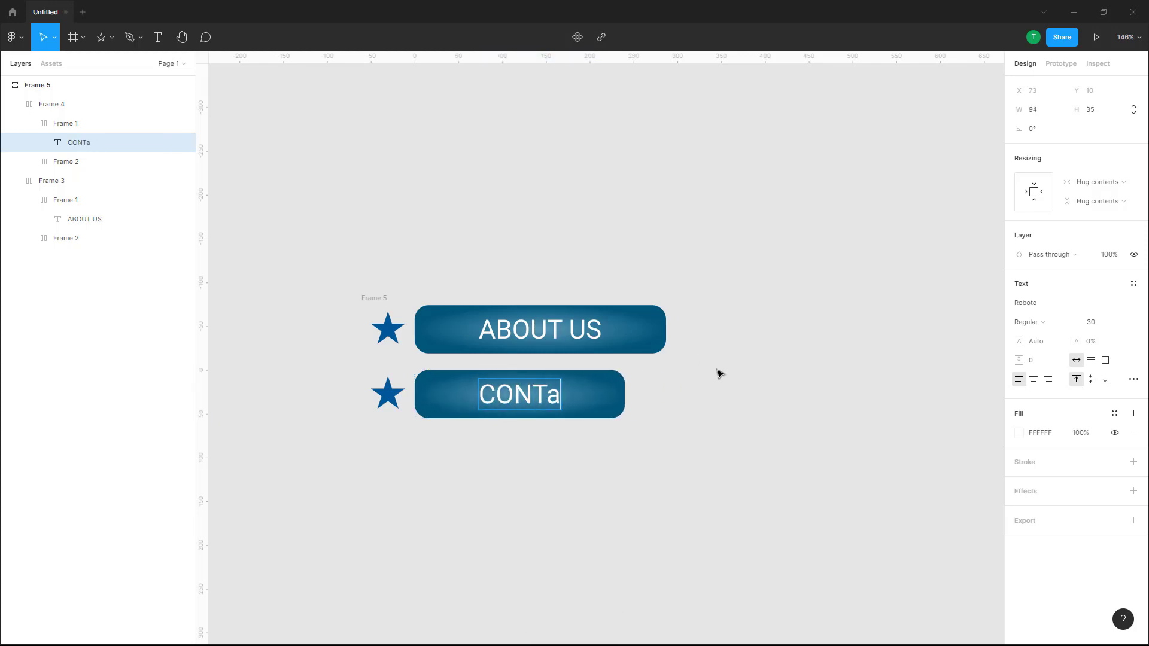
{"action": "key", "text": "Escape"}
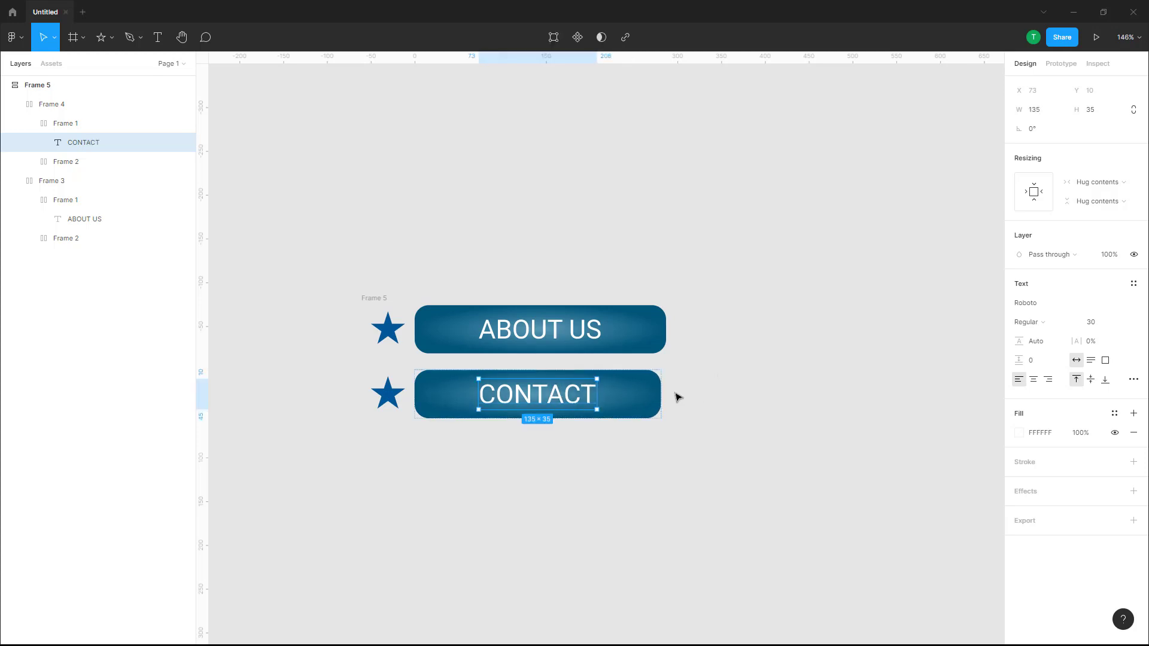
{"action": "key", "text": "Escape"}
- Paste three copies of the ABOUT US star button into the stack, between the original and the CONTACT button
{"action": "left_click", "coordinate": [390, 376]}
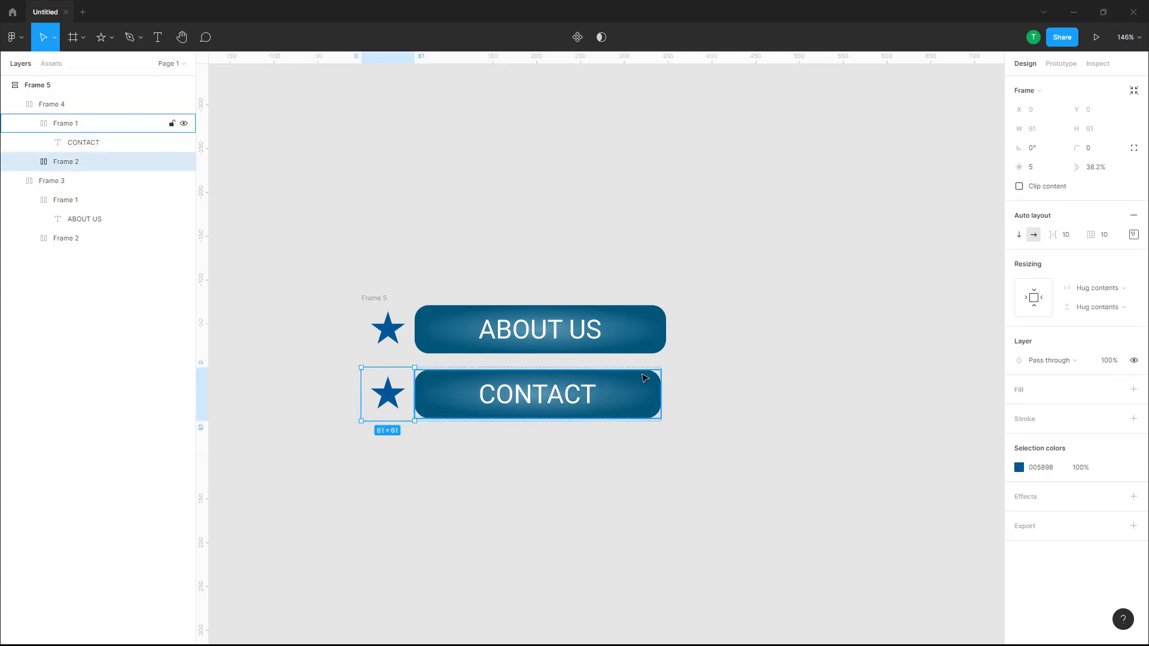
{"action": "left_click", "coordinate": [714, 272]}
{"action": "key", "text": "ctrl+v"}
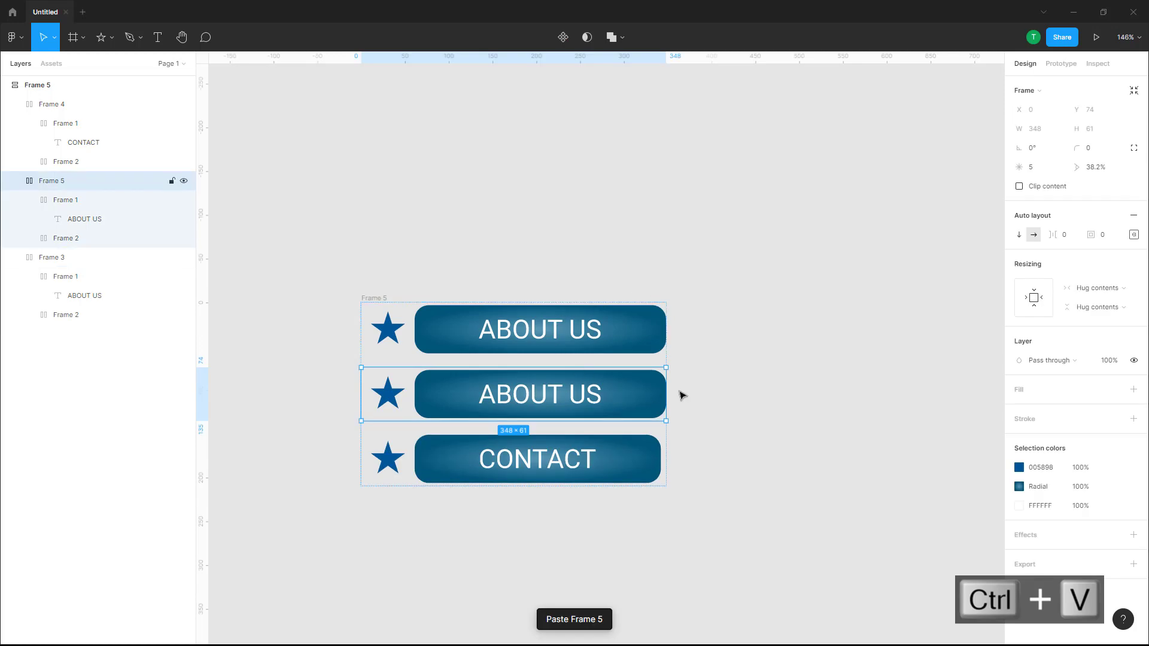
{"action": "key", "text": "ctrl+v"}
{"action": "key", "text": "ctrl+v"}
{"action": "scroll", "coordinate": [672, 380], "scroll_direction": "down", "scroll_amount": 2}
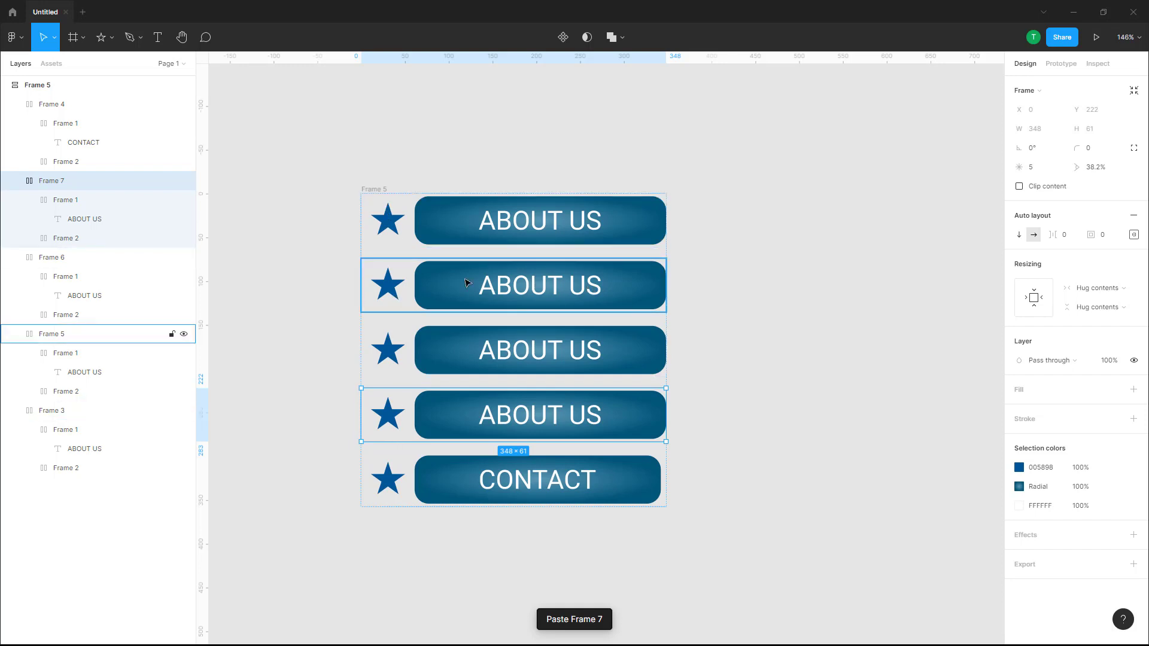
- Change the labels of the first and second buttons in the stack to HOME and ABOUT
{"action": "left_click", "coordinate": [532, 287]}
{"action": "double_click", "coordinate": [534, 288]}
{"action": "double_click", "coordinate": [536, 288]}
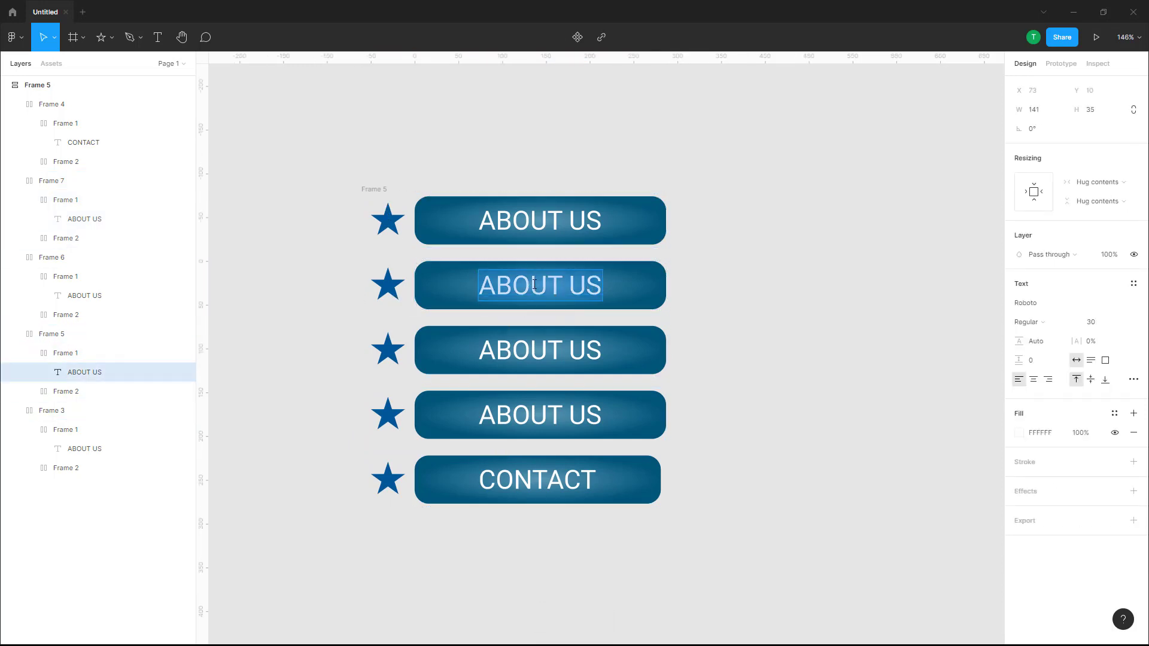
{"action": "double_click", "coordinate": [544, 226]}
{"action": "type", "text": "H"}
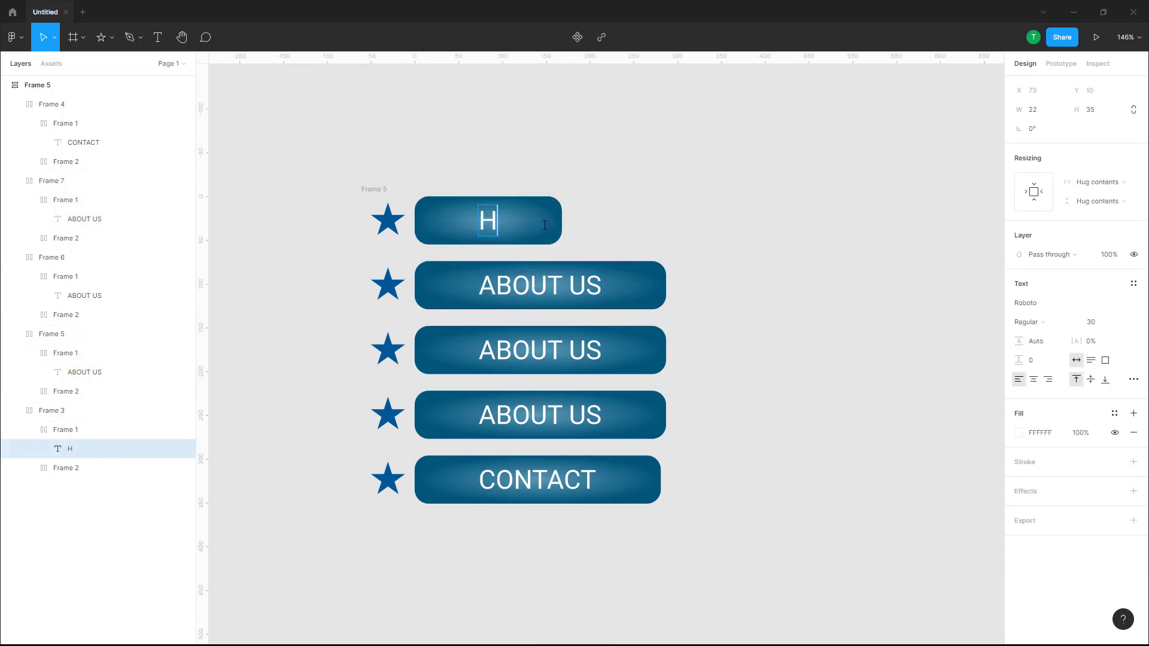
{"action": "type", "text": "OME"}
{"action": "double_click", "coordinate": [572, 287]}
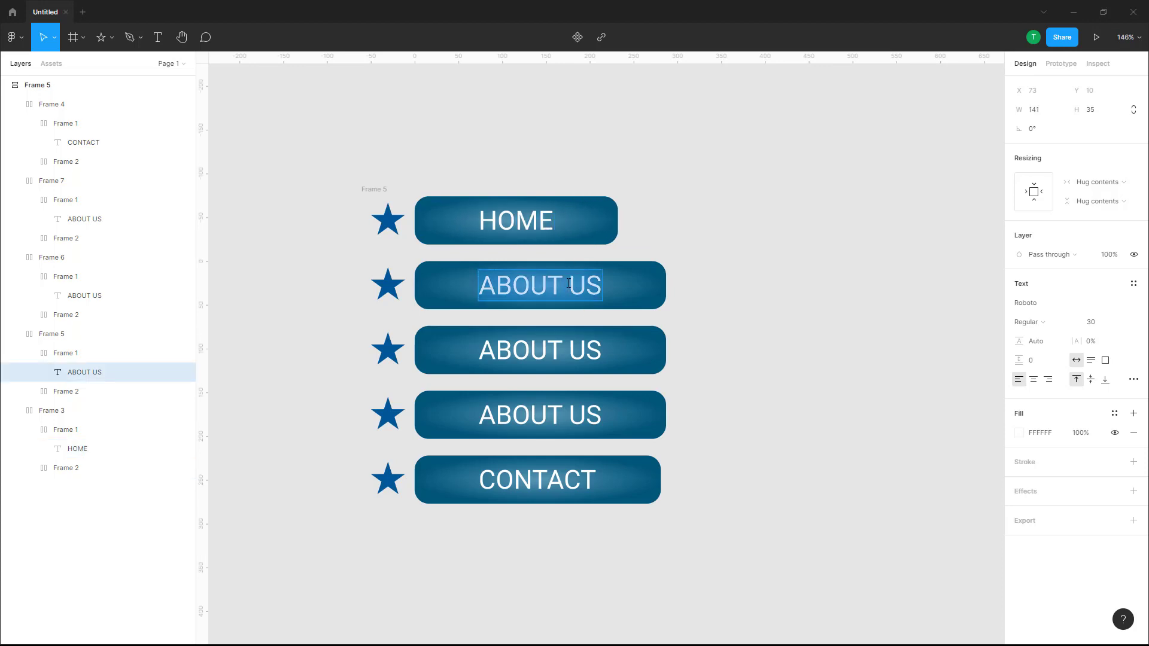
{"action": "type", "text": "ABOUT"}
- Change the third button's label to PORTFOLIO
{"action": "double_click", "coordinate": [583, 348]}
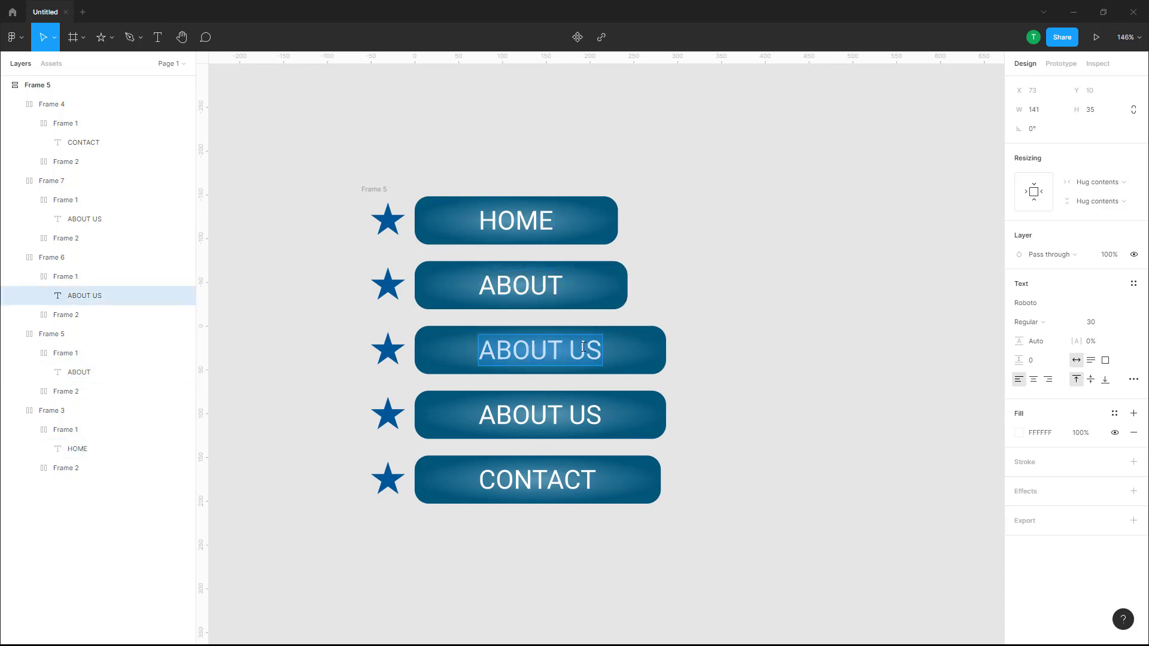
{"action": "type", "text": "POERT"}
{"action": "key", "text": "BackSpace"}
{"action": "key", "text": "BackSpace"}
{"action": "key", "text": "BackSpace"}
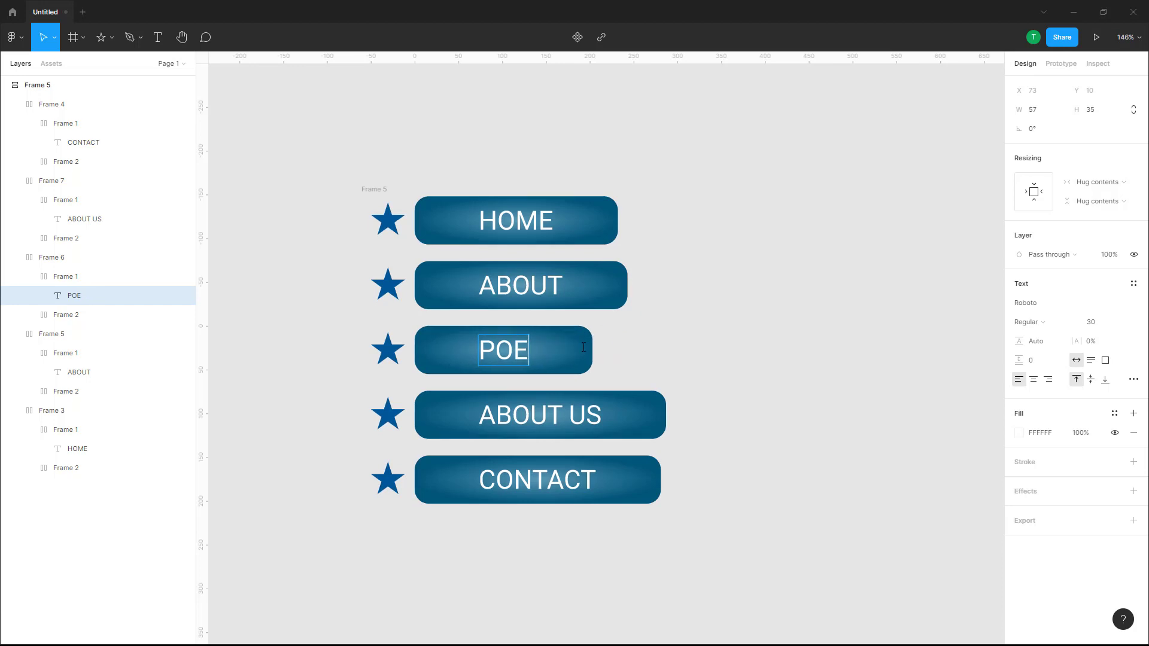
{"action": "type", "text": "RTF"}
{"action": "key", "text": "BackSpace"}
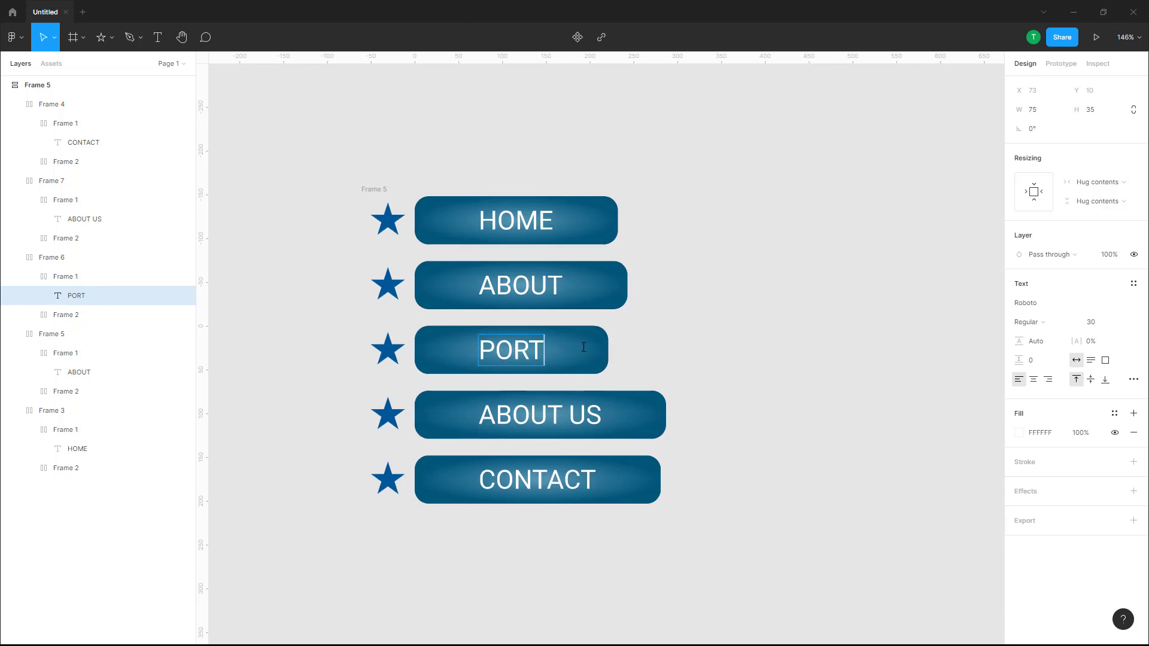
{"action": "type", "text": "FOLIO"}
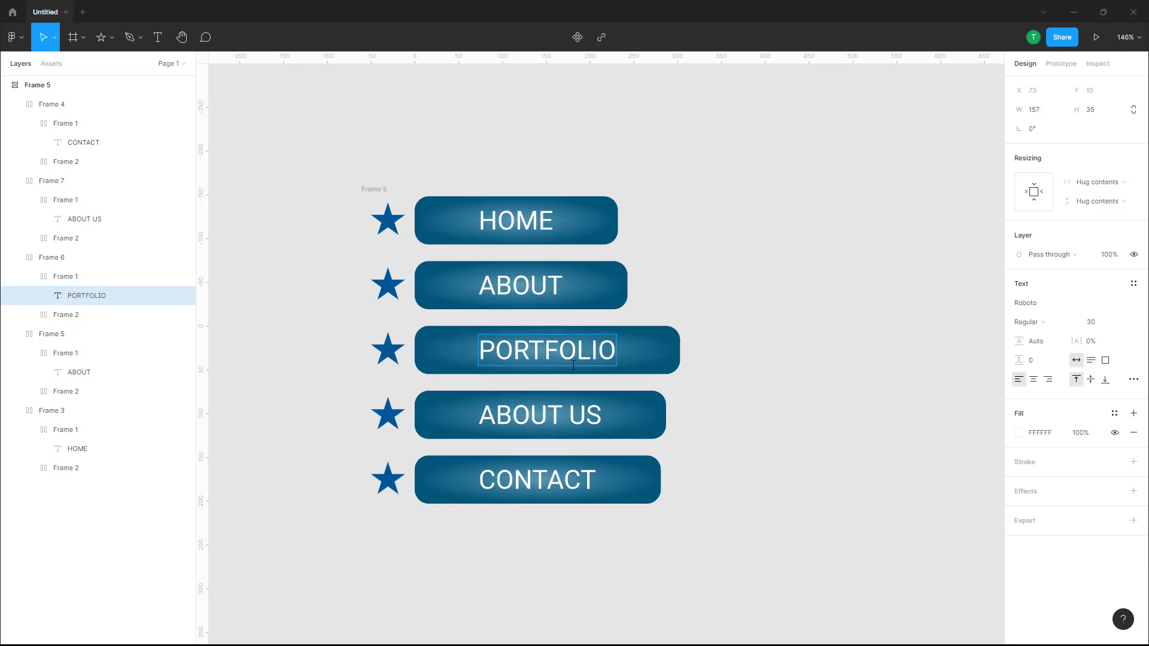
- Change the fourth button's label to FAQ
{"action": "double_click", "coordinate": [548, 421]}
{"action": "key", "text": "ctrl+a"}
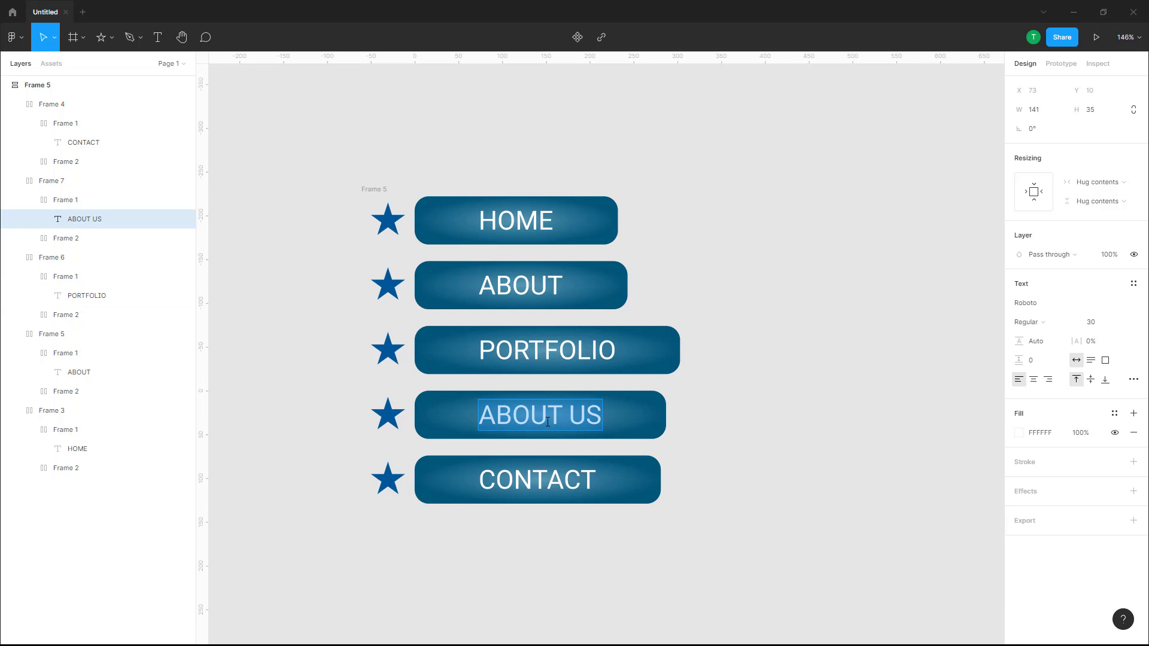
{"action": "type", "text": "FAQ"}
{"action": "key", "text": "Escape"}
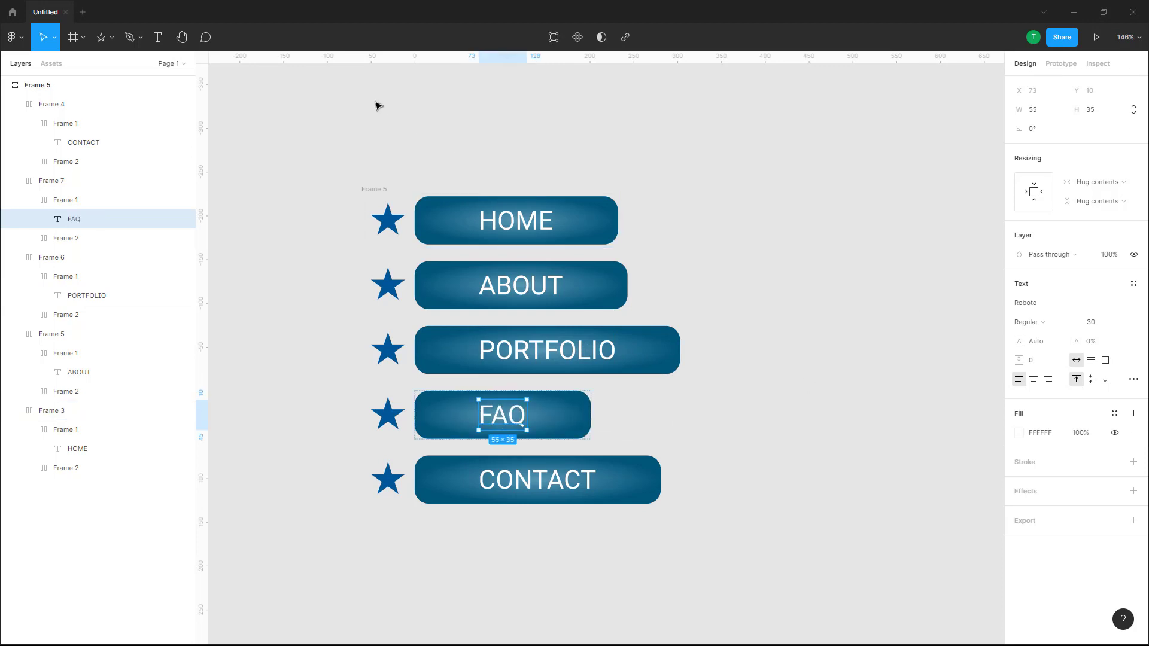
- Switch the auto layout direction of the frame holding all five buttons to horizontal
{"action": "left_click_drag", "start_coordinate": [272, 106], "coordinate": [744, 584]}
{"action": "left_click", "coordinate": [744, 585]}
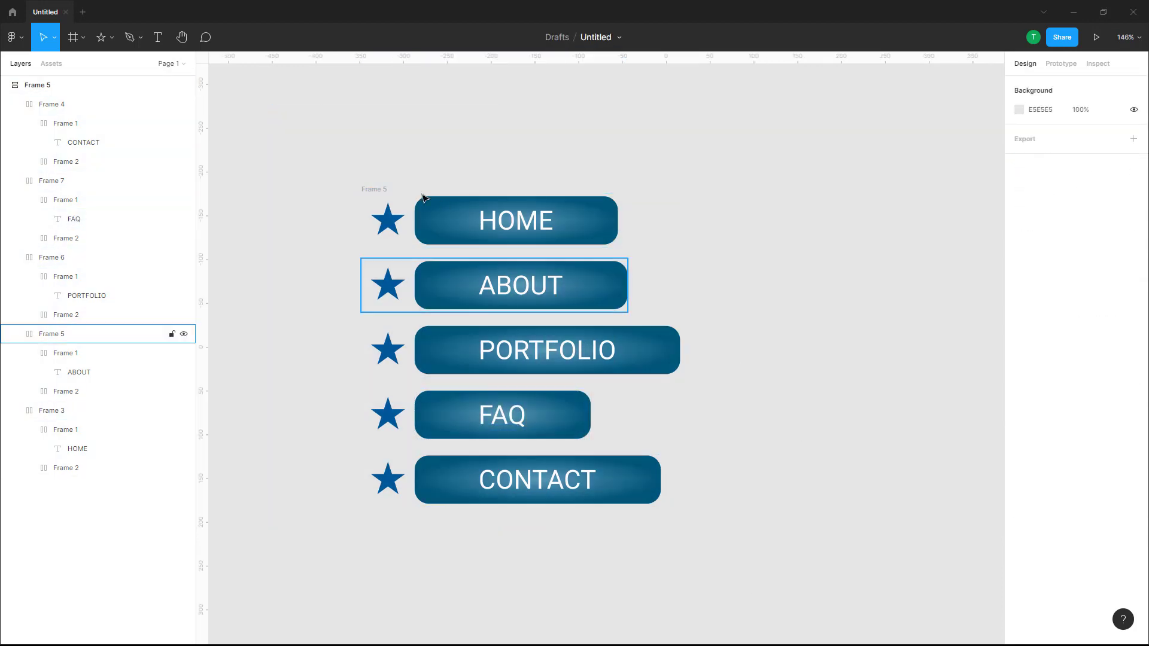
{"action": "left_click", "coordinate": [376, 195]}
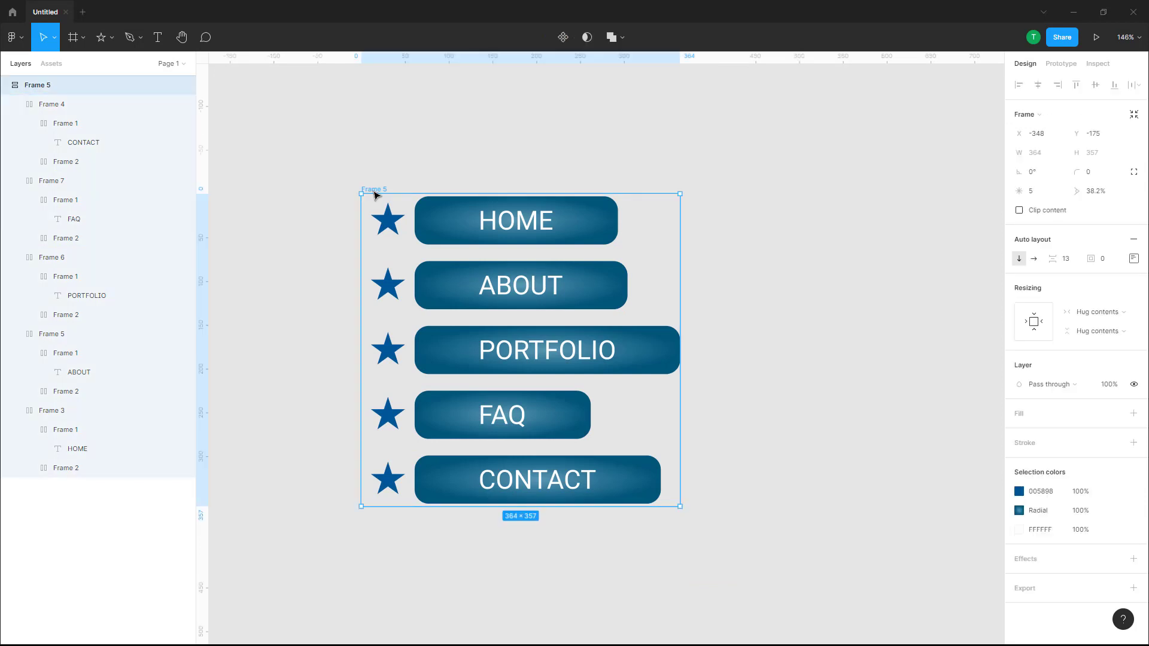
{"action": "left_click", "coordinate": [1035, 262]}
{"action": "scroll", "coordinate": [759, 308], "scroll_direction": "down", "scroll_amount": 10}
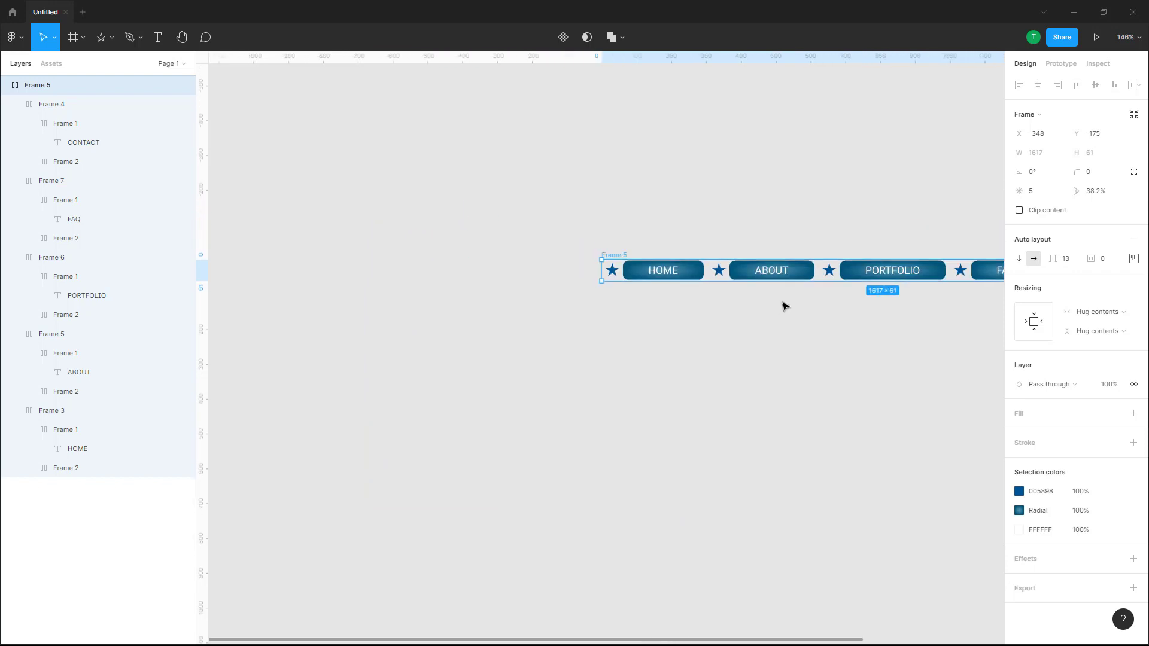
{"action": "scroll", "coordinate": [993, 300], "scroll_direction": "up", "scroll_amount": 4}
{"action": "scroll", "coordinate": [998, 284], "scroll_direction": "up", "scroll_amount": 3}
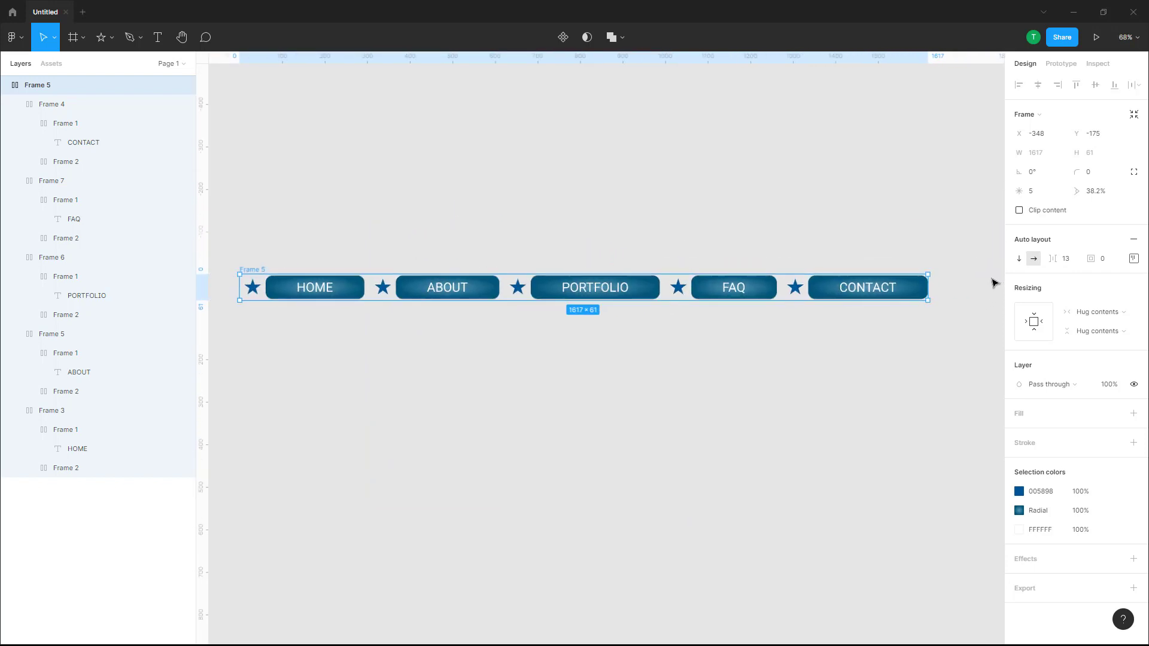
- Place a copy of the button row 33 below the original and combine both rows in a vertical auto layout
{"action": "left_click", "coordinate": [323, 205]}
{"action": "left_click_drag", "start_coordinate": [213, 212], "coordinate": [975, 385]}
{"action": "key", "text": "ctrl+v"}
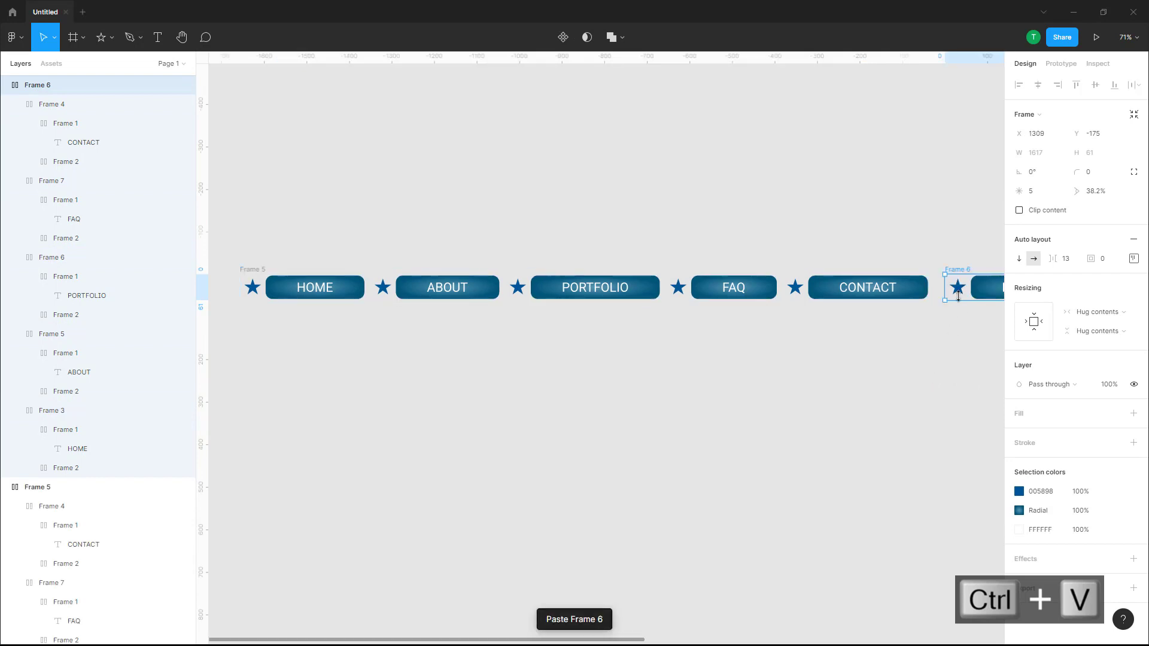
{"action": "left_click_drag", "start_coordinate": [958, 296], "coordinate": [286, 355]}
{"action": "left_click_drag", "start_coordinate": [286, 333], "coordinate": [281, 331]}
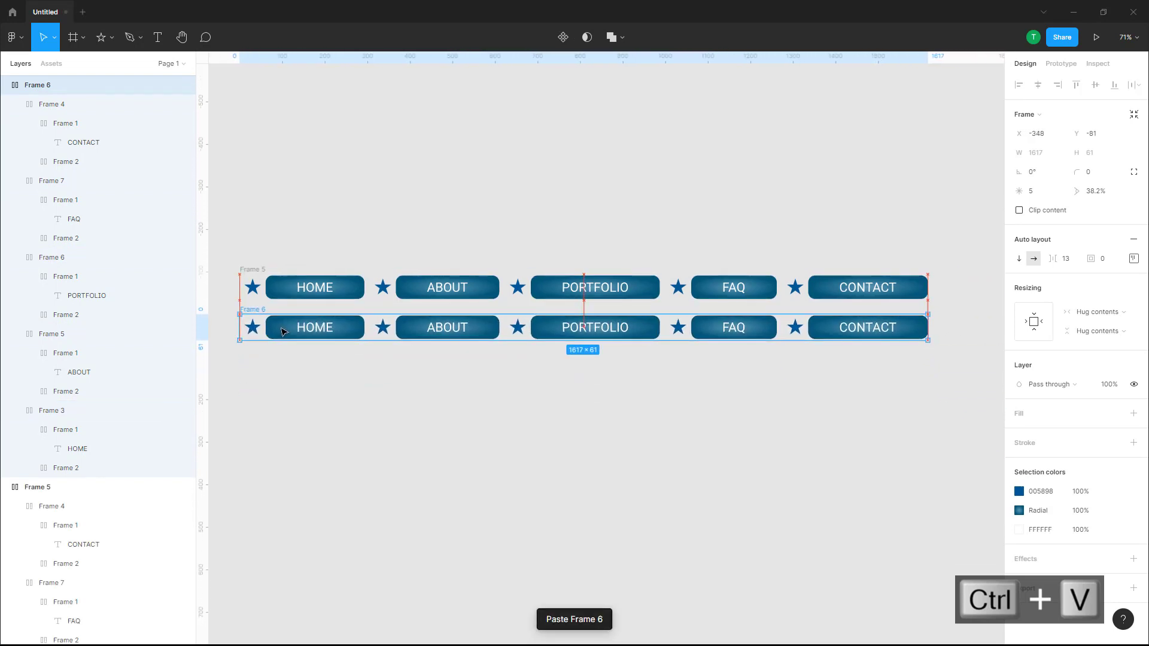
{"action": "left_click_drag", "start_coordinate": [226, 237], "coordinate": [953, 445]}
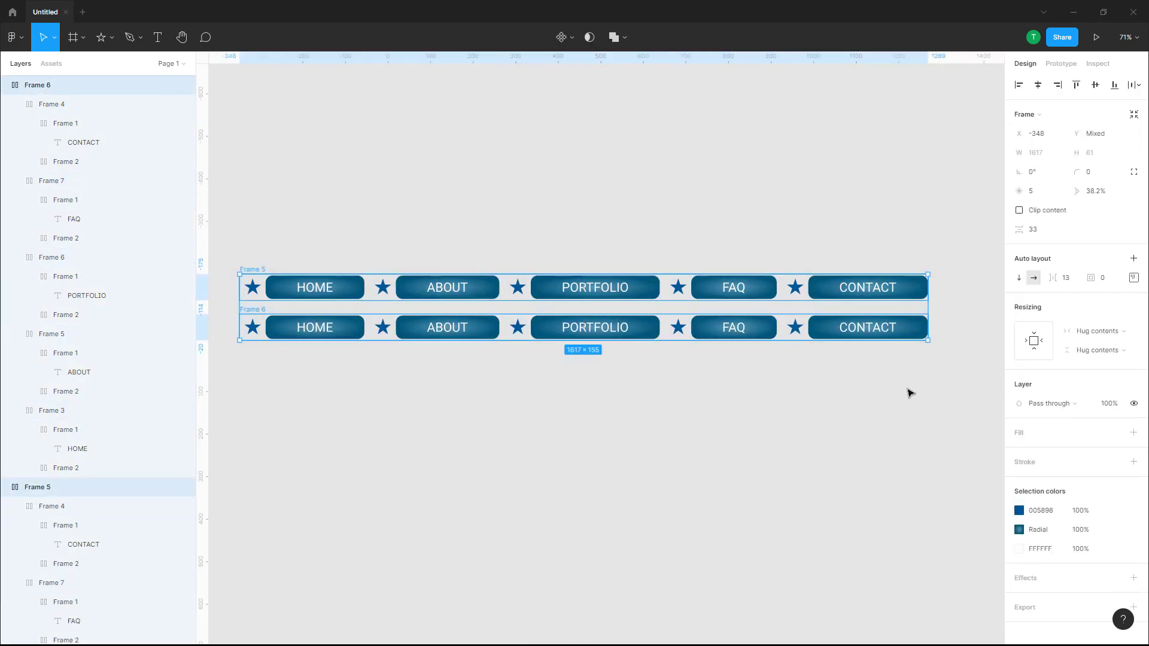
{"action": "key", "text": "shift+a"}
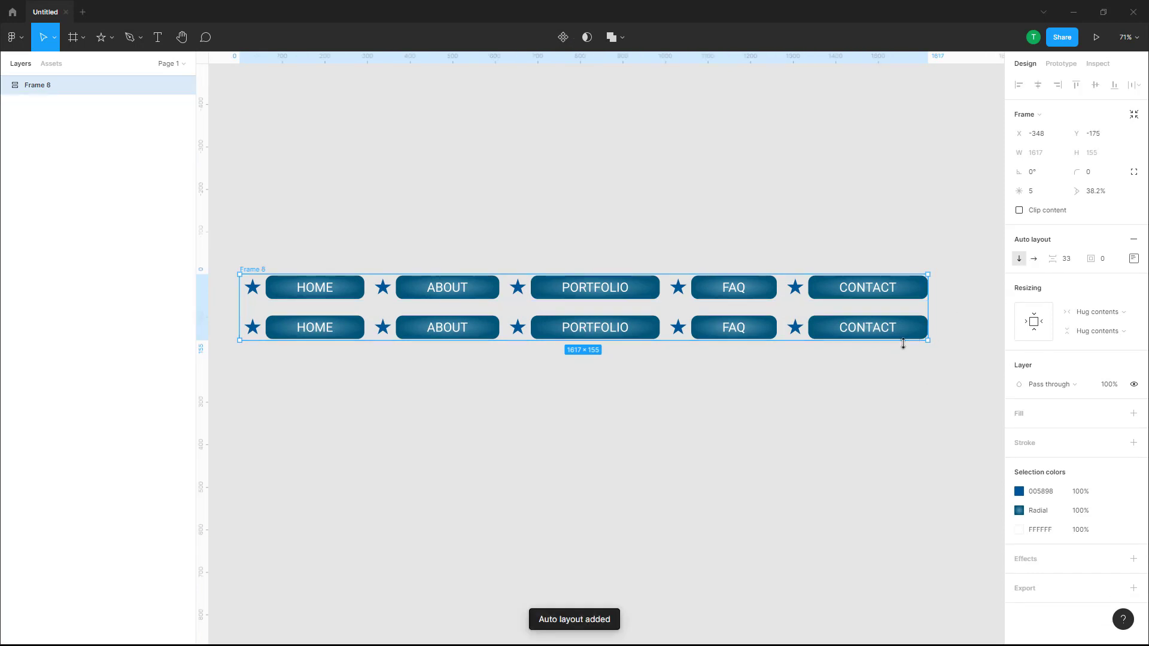
- Paste five more copies of the button row into the vertical auto layout frame
{"action": "left_click", "coordinate": [917, 400]}
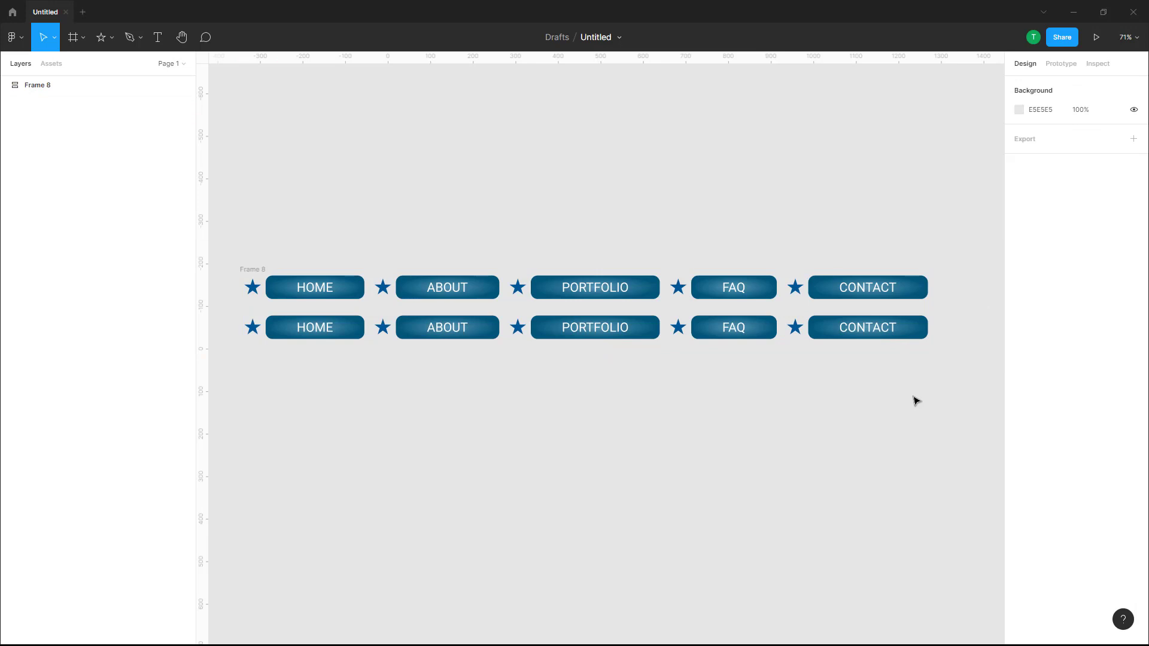
{"action": "key", "text": "ctrl+v"}
{"action": "key", "text": "ctrl+v"}
{"action": "key", "text": "ctrl+v"}
{"action": "key", "text": "ctrl+v"}
{"action": "key", "text": "ctrl+v"}
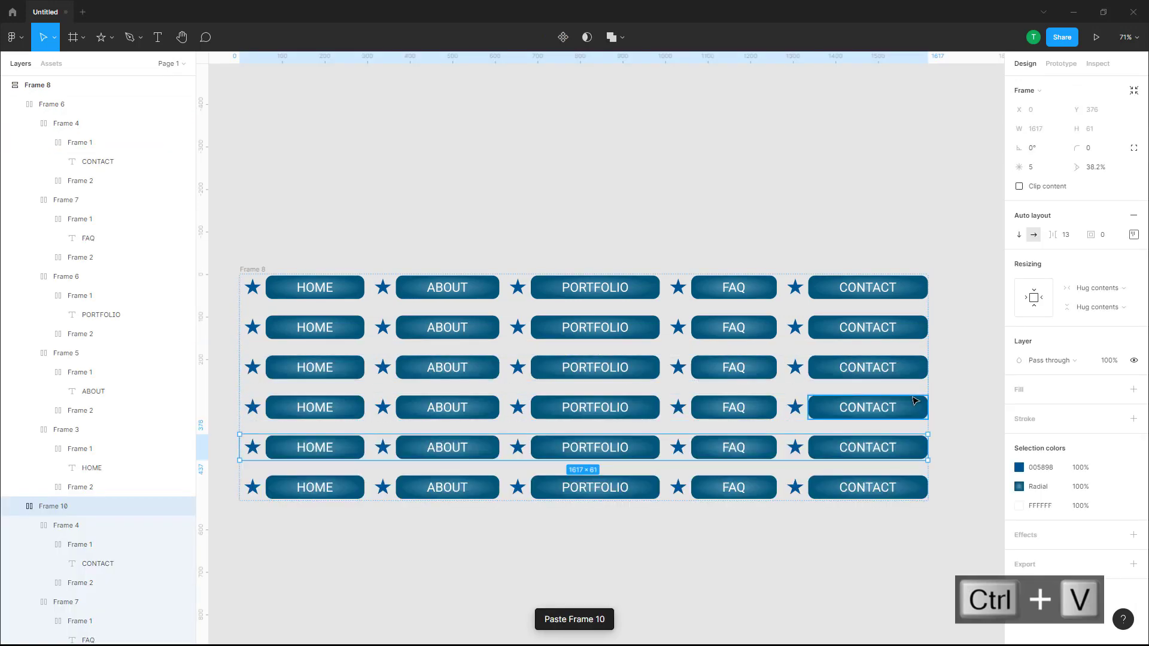
- Change the PORTFOLIO label in the second row to fghfghfgh
{"action": "double_click", "coordinate": [605, 328]}
{"action": "double_click", "coordinate": [605, 327]}
{"action": "double_click", "coordinate": [605, 327]}
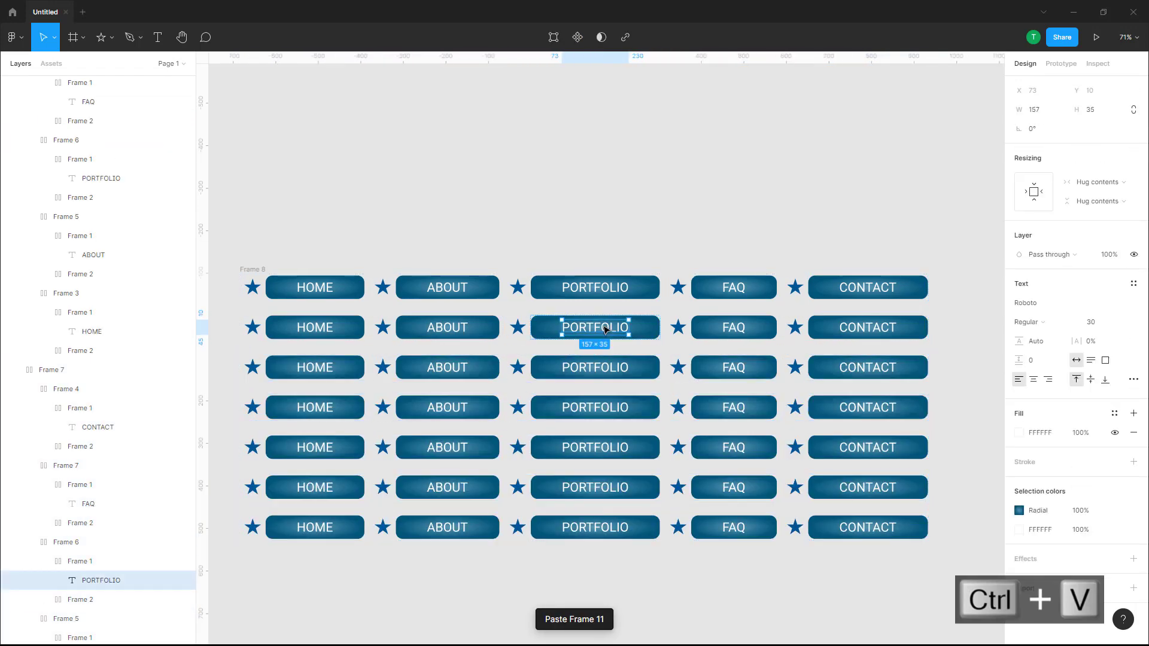
{"action": "double_click", "coordinate": [604, 327]}
{"action": "type", "text": "fghfghfgh"}
- In the third row, change the PORTFOLIO label to fghfgh and the ABOUT label to fghfghg
{"action": "double_click", "coordinate": [597, 367]}
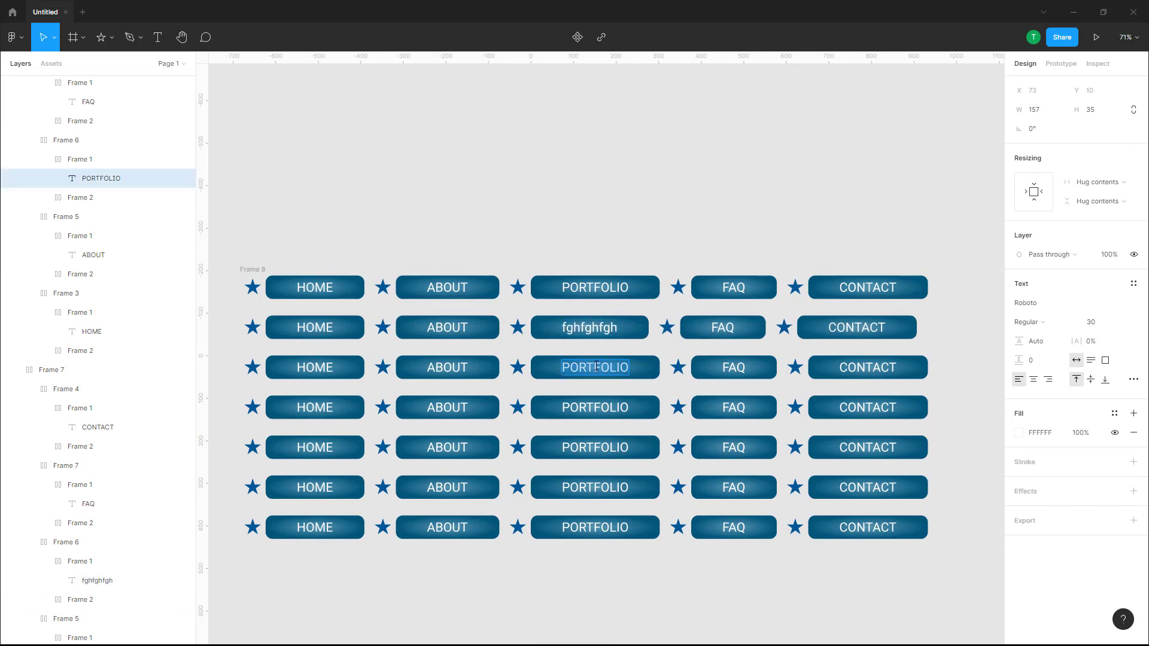
{"action": "type", "text": "fghfgh"}
{"action": "double_click", "coordinate": [448, 367]}
{"action": "type", "text": "fghfghg"}
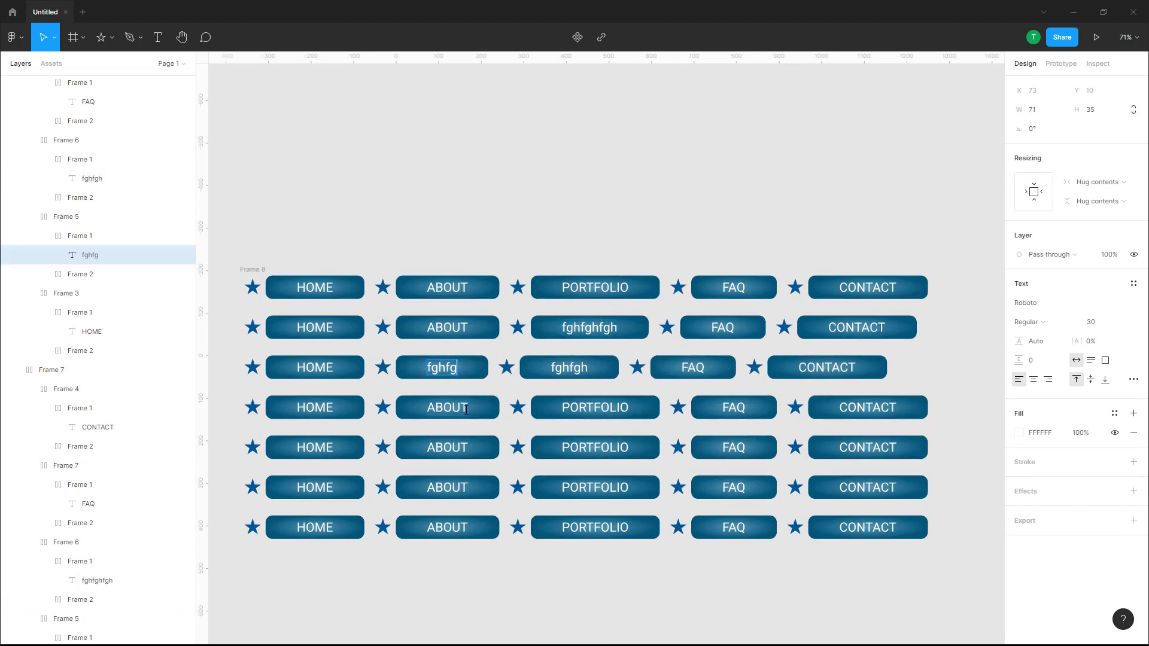
- Change the ABOUT label in the fourth row to fghfgh and the PORTFOLIO label in the fifth row to fghfghfg
{"action": "double_click", "coordinate": [451, 408]}
{"action": "type", "text": "fghfgh"}
{"action": "double_click", "coordinate": [595, 448]}
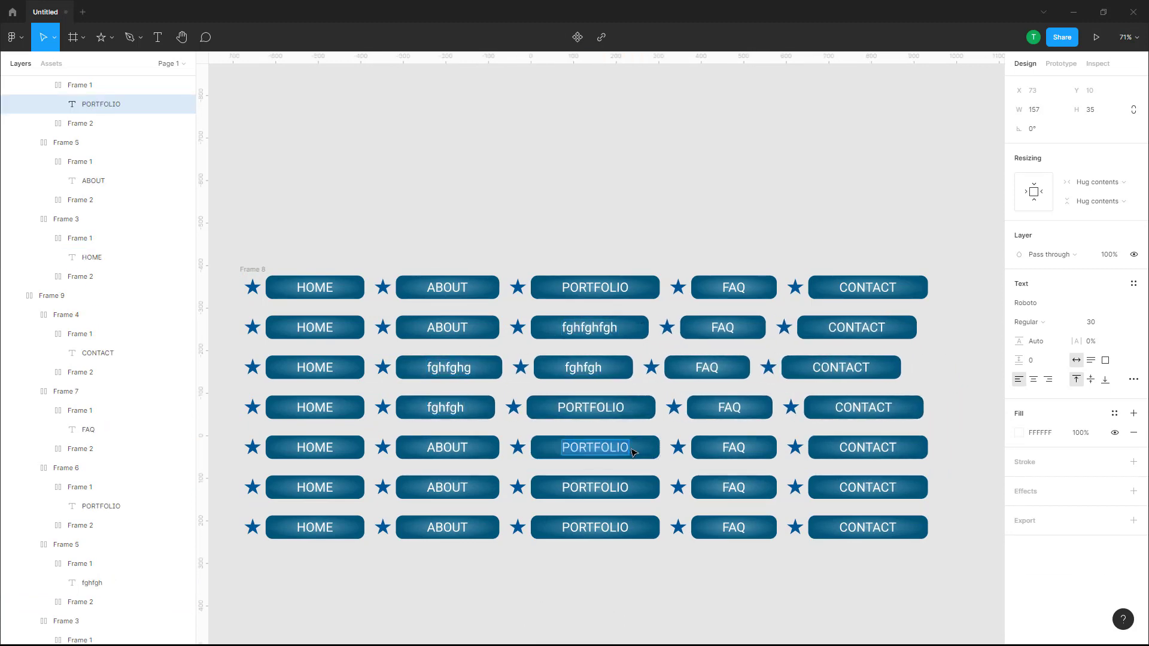
{"action": "type", "text": "fghfghfg"}
- Change the CONTACT labels in the fifth and sixth rows to fgh
{"action": "double_click", "coordinate": [850, 449]}
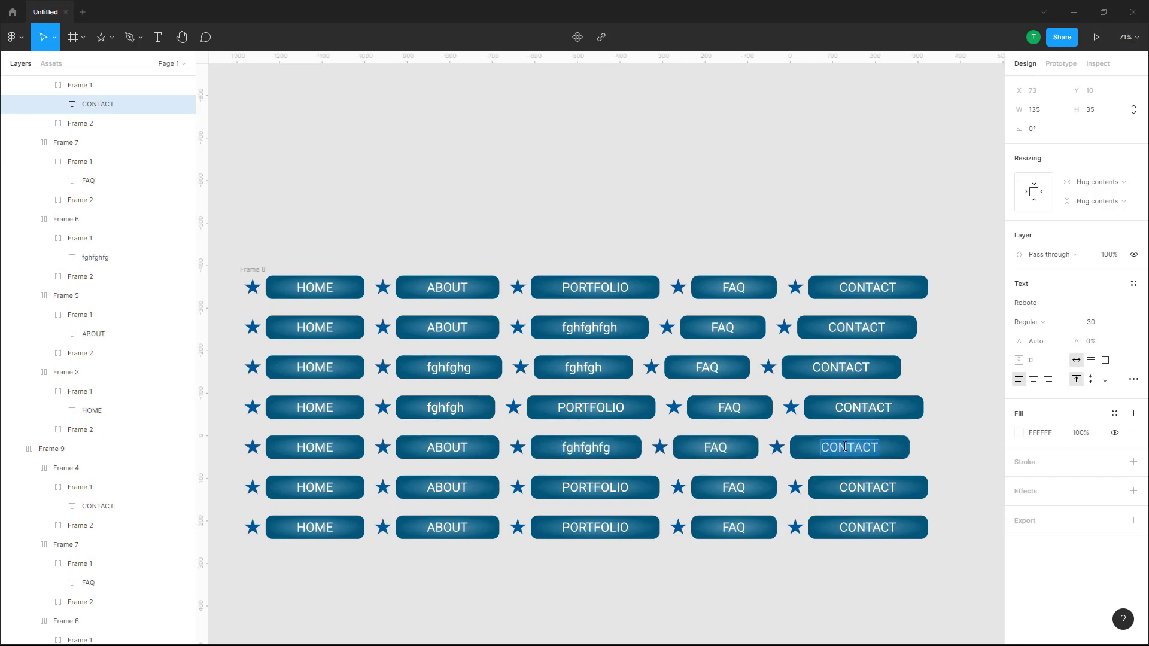
{"action": "type", "text": "fgh"}
{"action": "double_click", "coordinate": [869, 490]}
{"action": "type", "text": "fgh"}
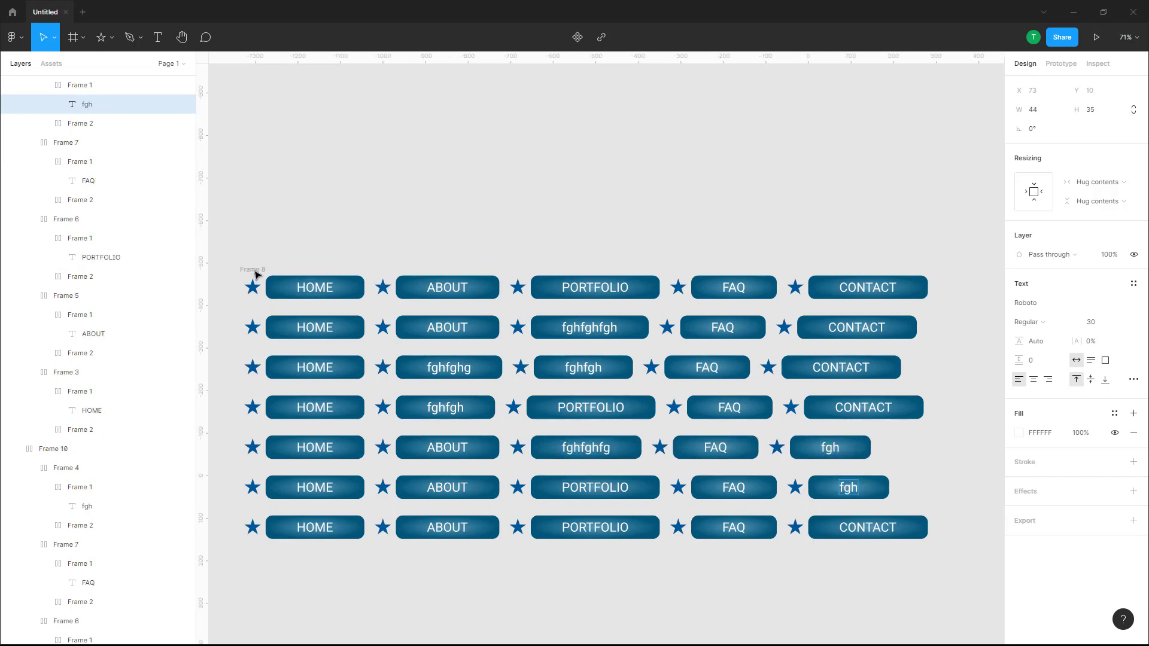
{"action": "key", "text": "Escape"}
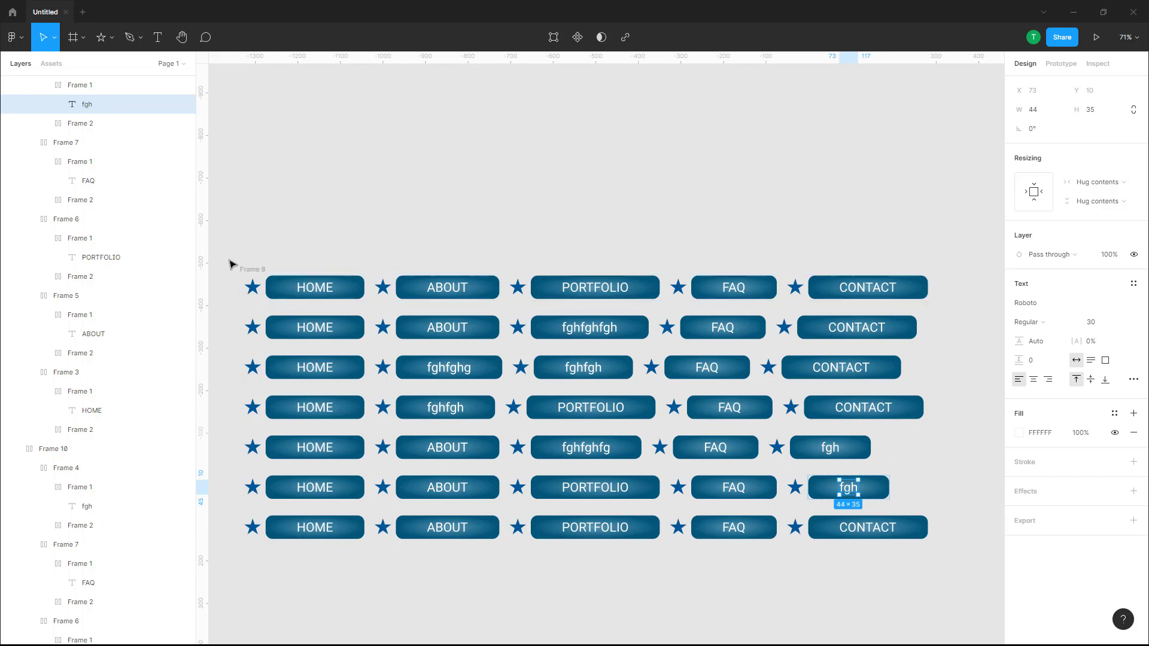
{"action": "left_click", "coordinate": [319, 336]}
{"action": "double_click", "coordinate": [318, 334]}
{"action": "key", "text": "f"}
{"action": "key", "text": "h"}
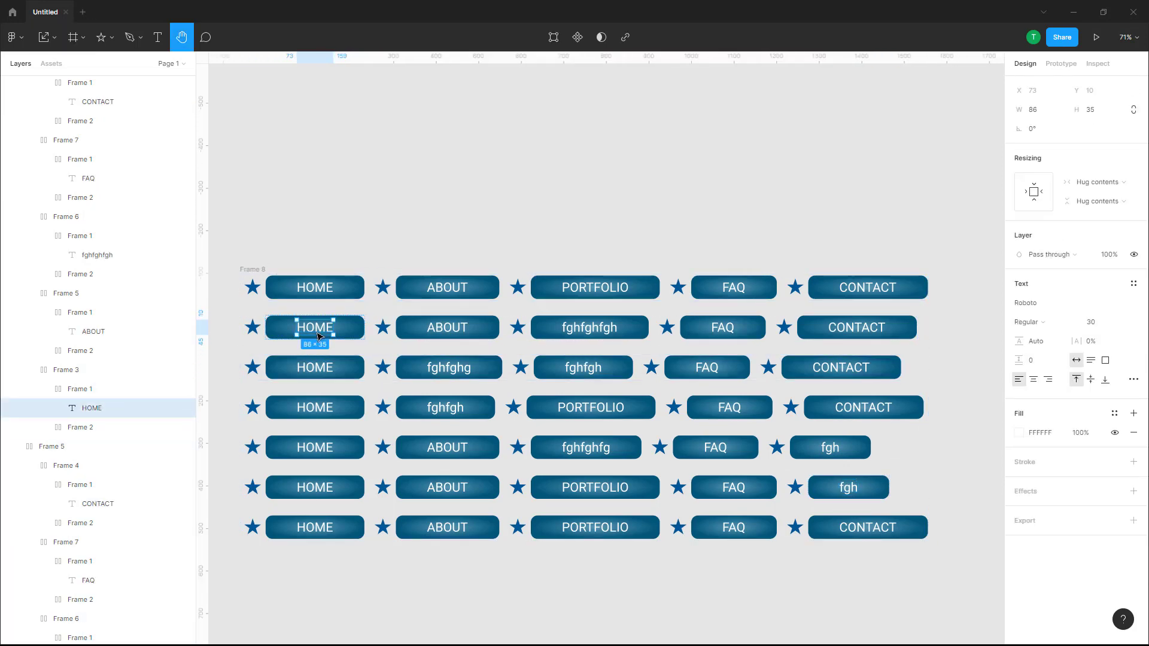
{"action": "key", "text": "f"}
{"action": "left_click", "coordinate": [318, 333]}
{"action": "left_click", "coordinate": [318, 333]}
{"action": "left_click", "coordinate": [452, 223]}
{"action": "key", "text": "ctrl+z"}
{"action": "key", "text": "ctrl+z"}
{"action": "key", "text": "ctrl+z"}
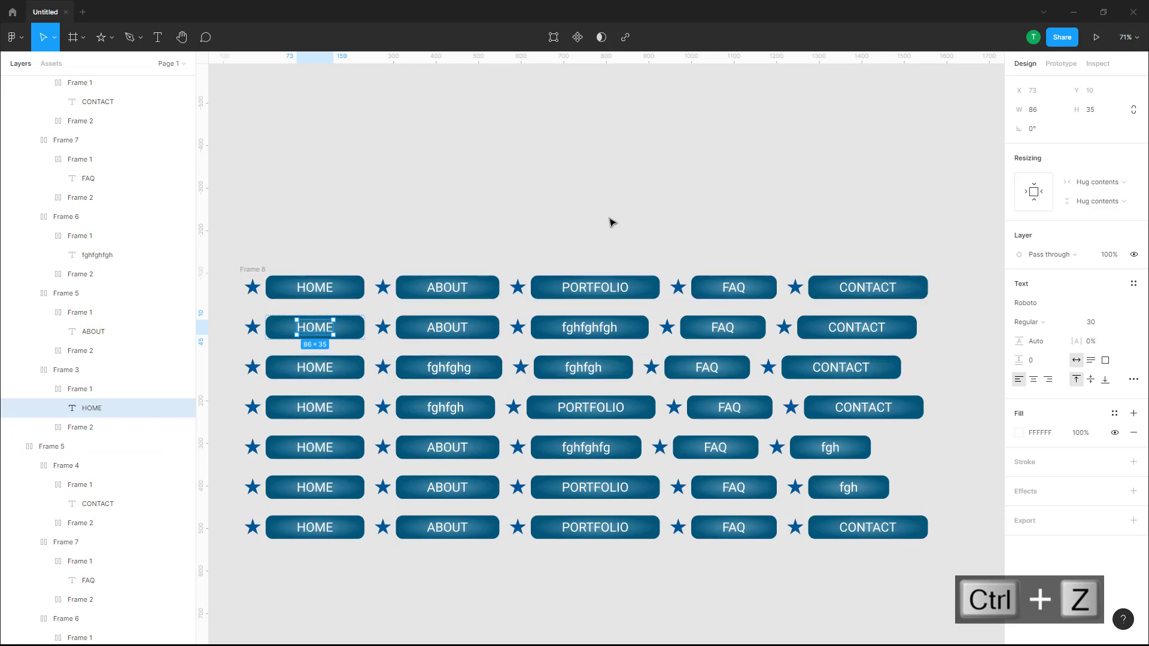
- Change the second button's label in the fourth row to ghjhgjhg
{"action": "left_click", "coordinate": [462, 412]}
{"action": "double_click", "coordinate": [450, 409]}
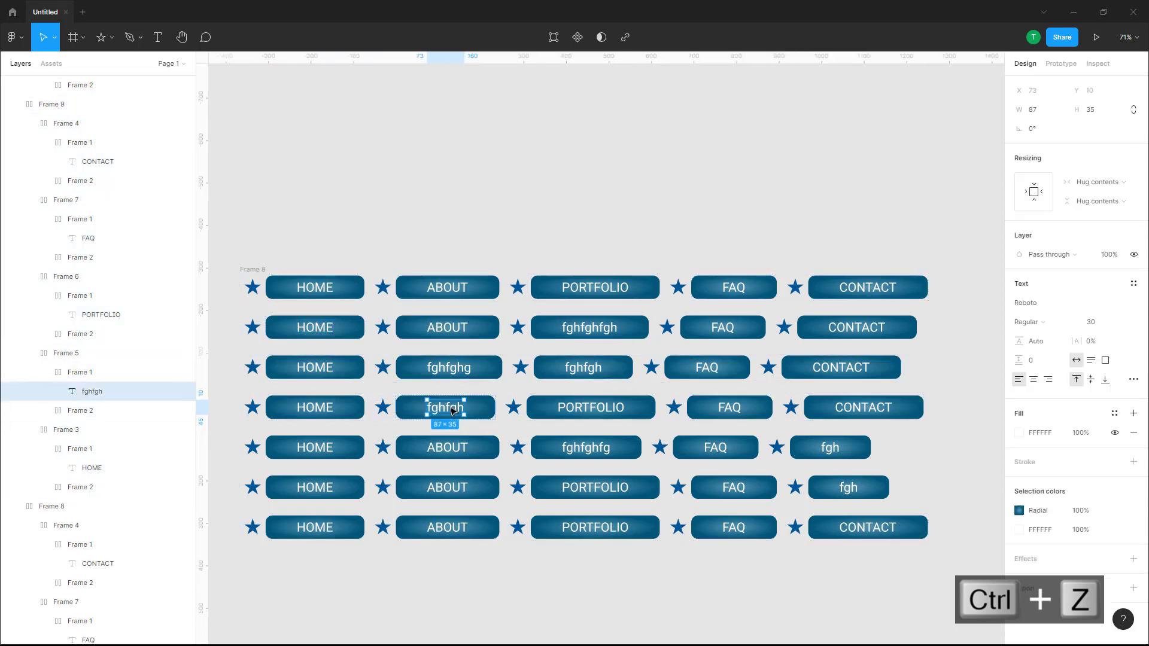
{"action": "type", "text": "ghjhgjhg"}
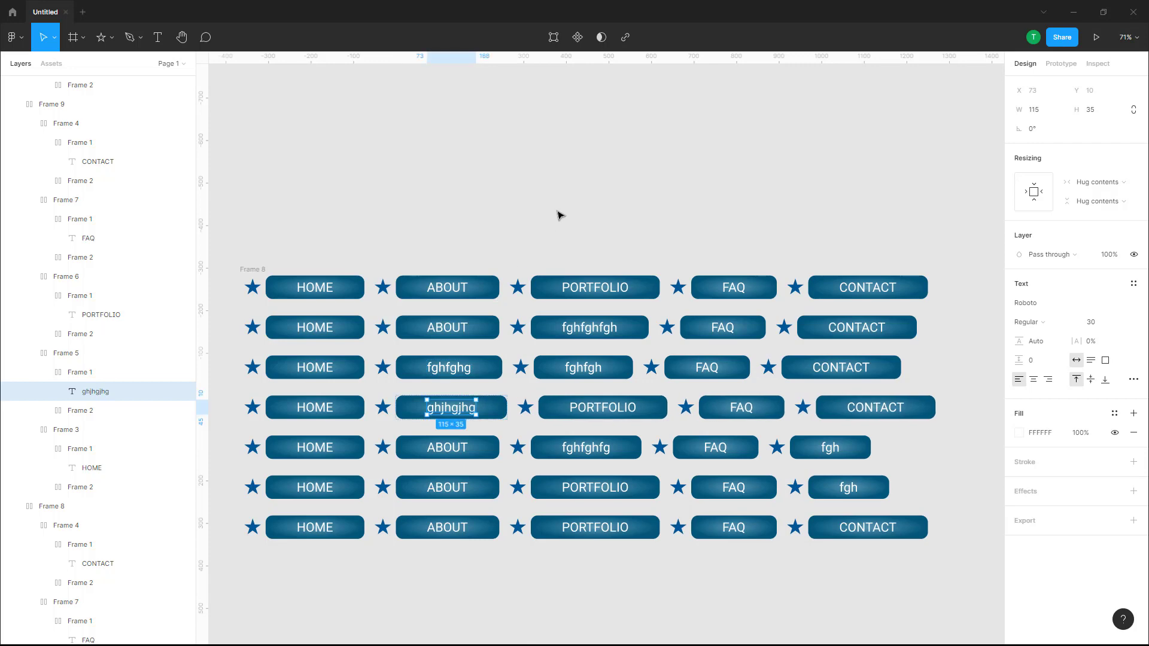
- Set the alignment of the outer vertical auto layout frame to center so all rows are centered
{"action": "left_click", "coordinate": [250, 270]}
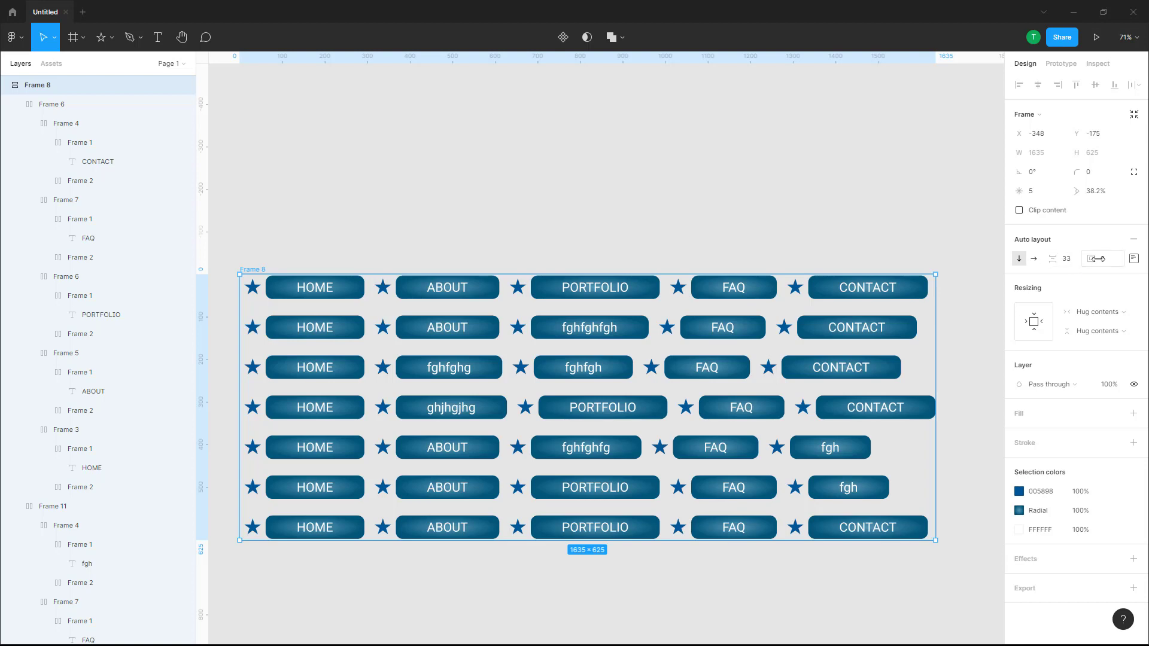
{"action": "left_click", "coordinate": [1133, 259]}
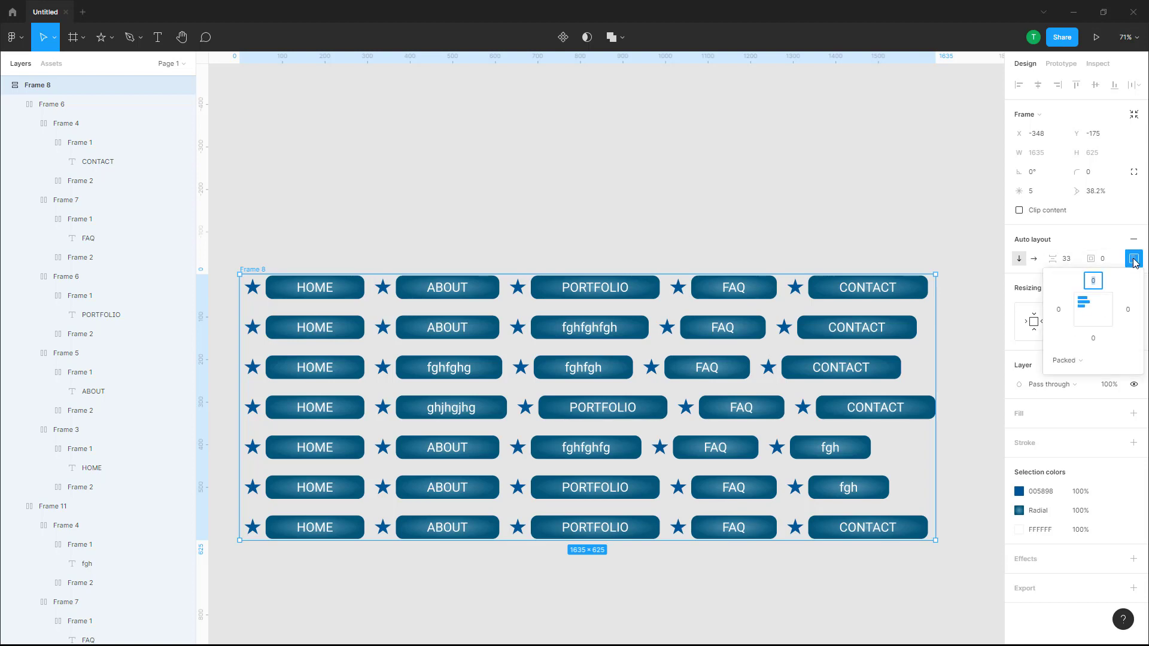
{"action": "left_click", "coordinate": [1095, 312]}
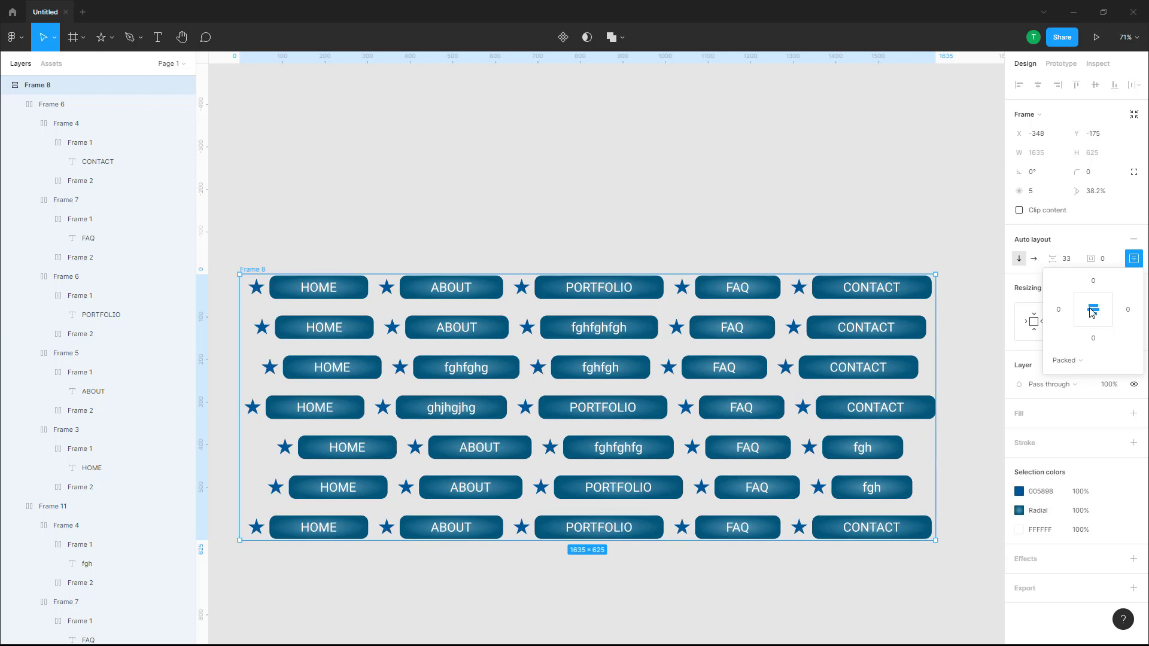
{"action": "left_click", "coordinate": [731, 330]}
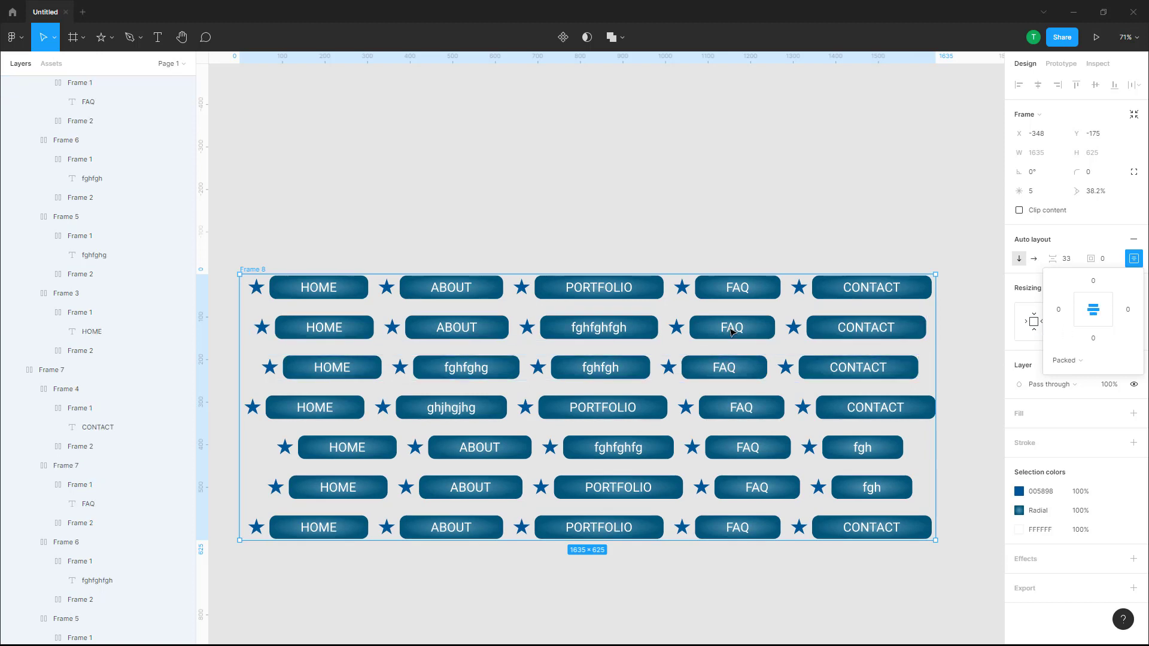
{"action": "double_click", "coordinate": [730, 330]}
{"action": "key", "text": "f"}
{"action": "key", "text": "h"}
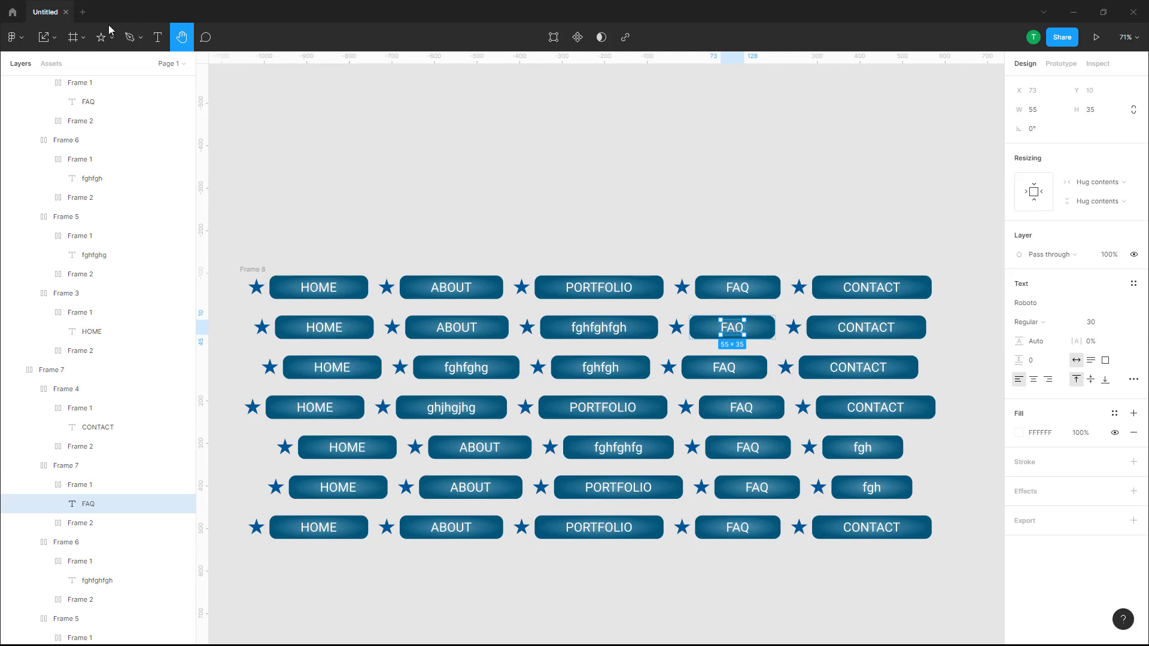
{"action": "left_click", "coordinate": [159, 41]}
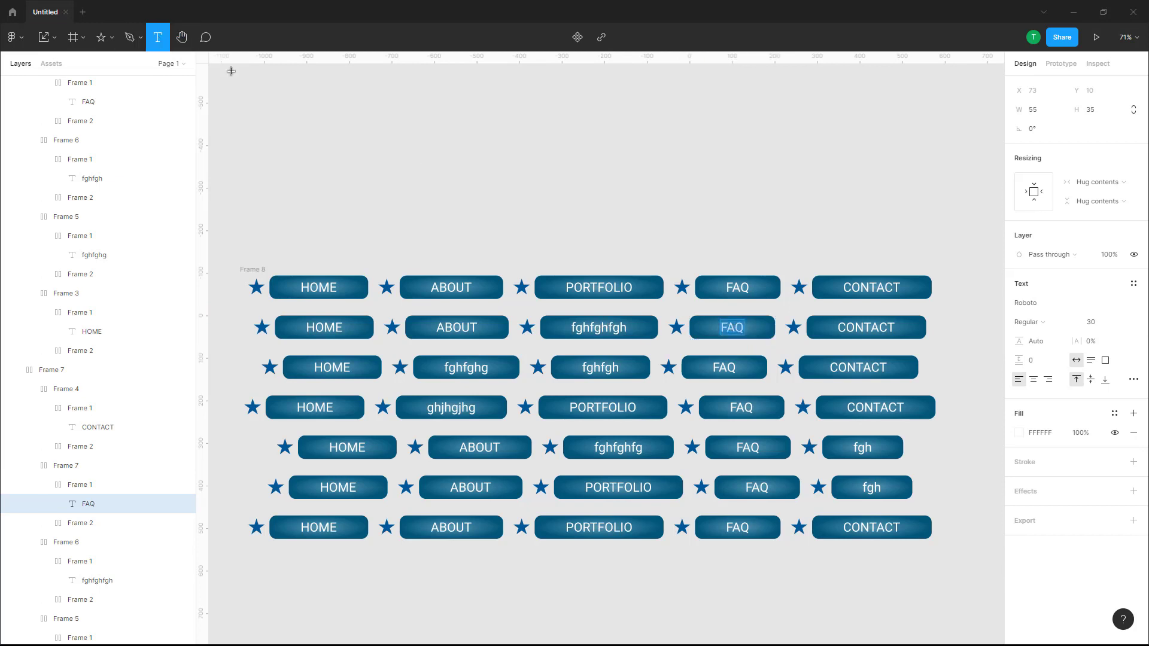
{"action": "left_click", "coordinate": [48, 44]}
{"action": "left_click", "coordinate": [51, 48]}
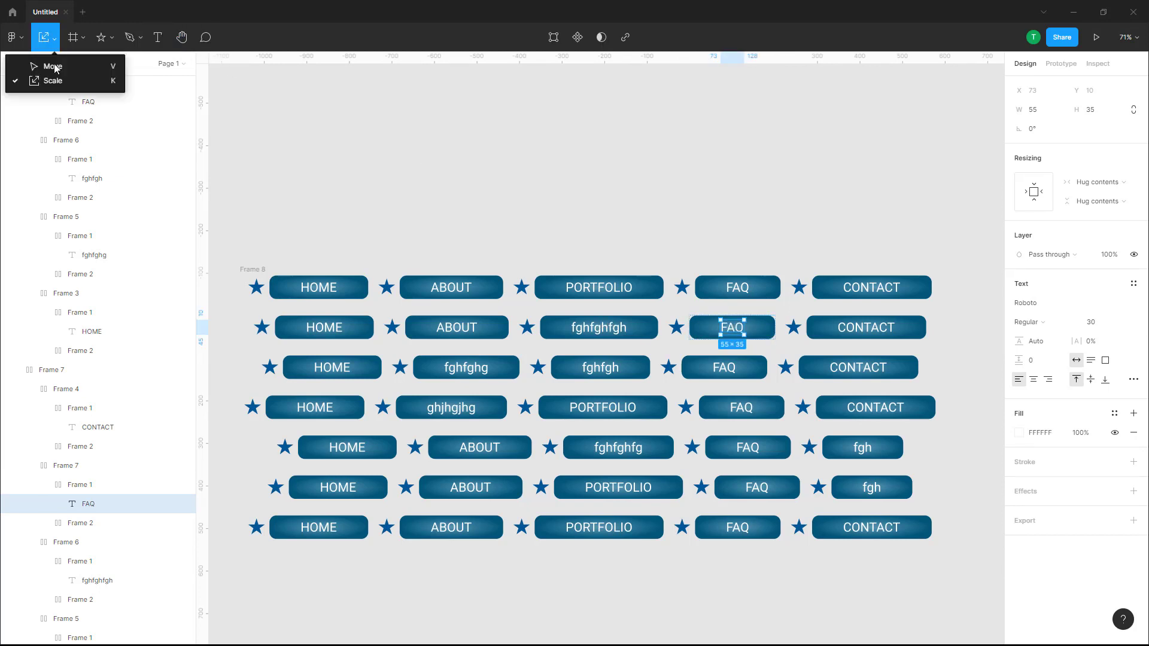
- Replace the third button's label in the second row with fghfghfgfghfghfghfghfghfgfg and deselect it
{"action": "left_click", "coordinate": [596, 336]}
{"action": "double_click", "coordinate": [596, 335]}
{"action": "type", "text": "fg"}
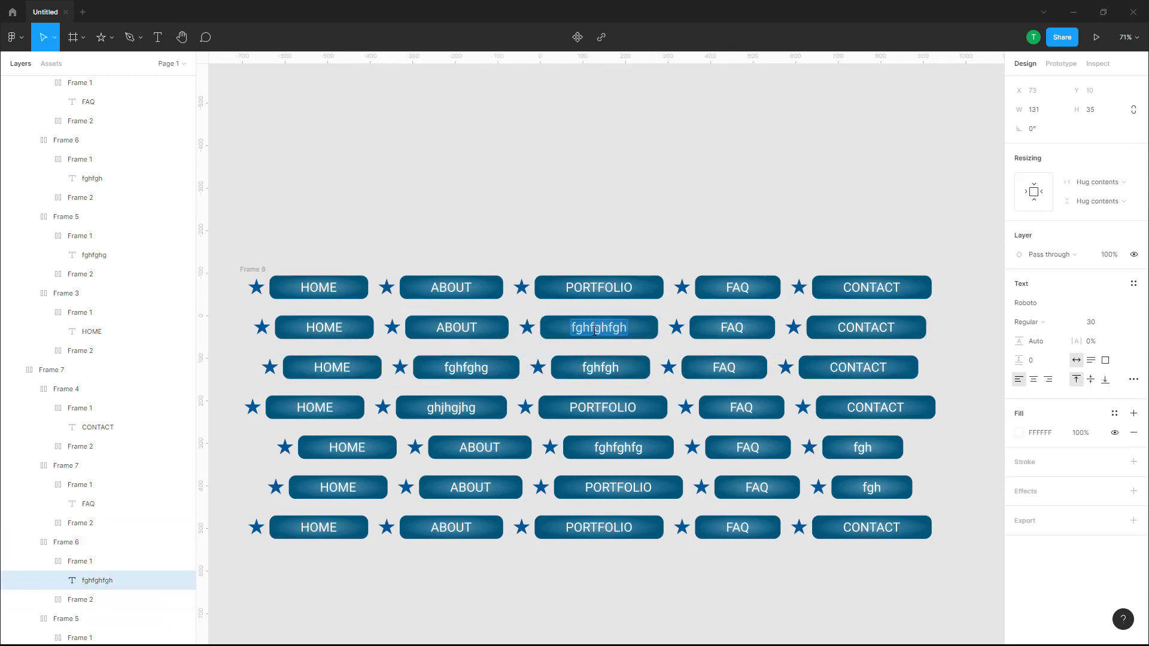
{"action": "type", "text": "hfghfgfghfghfghfghfghfgfg"}
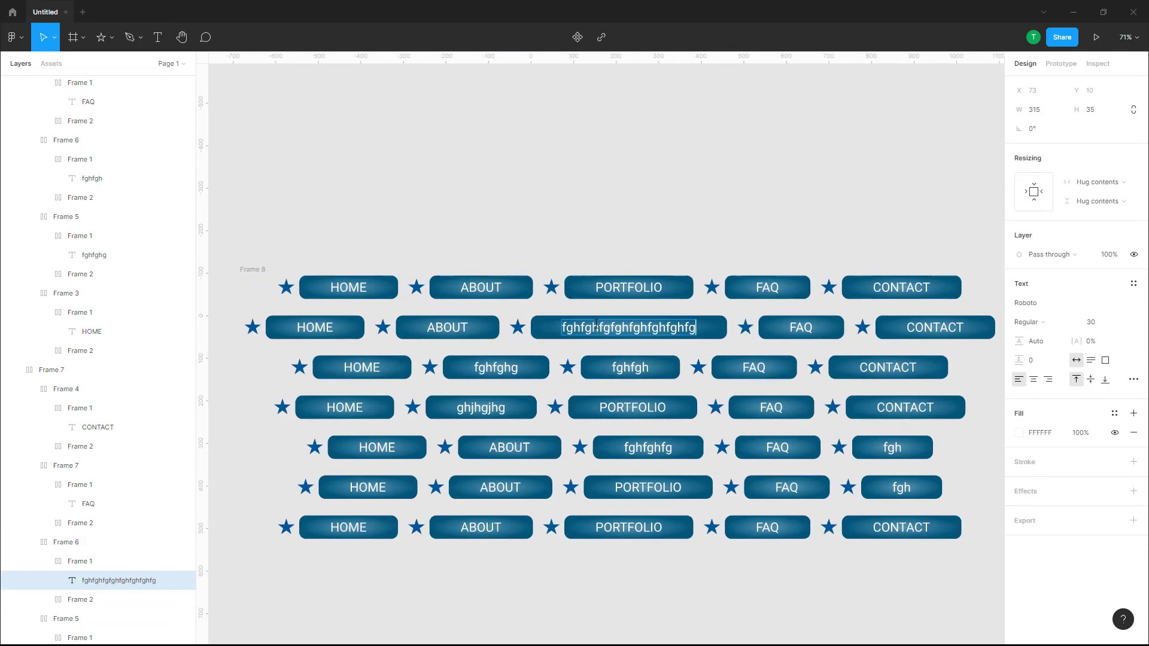
{"action": "left_click", "coordinate": [742, 195]}
{"action": "scroll", "coordinate": [753, 222], "scroll_direction": "down", "scroll_amount": 3}
{"action": "scroll", "coordinate": [756, 226], "scroll_direction": "up", "scroll_amount": 3}
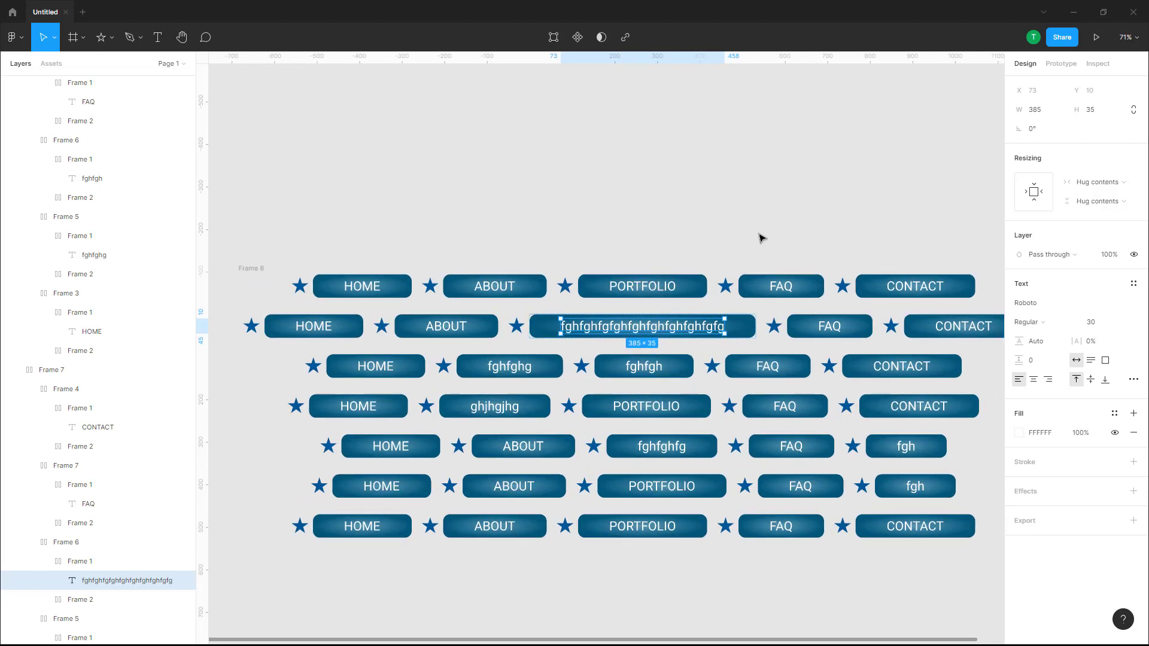
{"action": "scroll", "coordinate": [761, 237], "scroll_direction": "down", "scroll_amount": 1}
{"action": "left_click", "coordinate": [775, 216]}
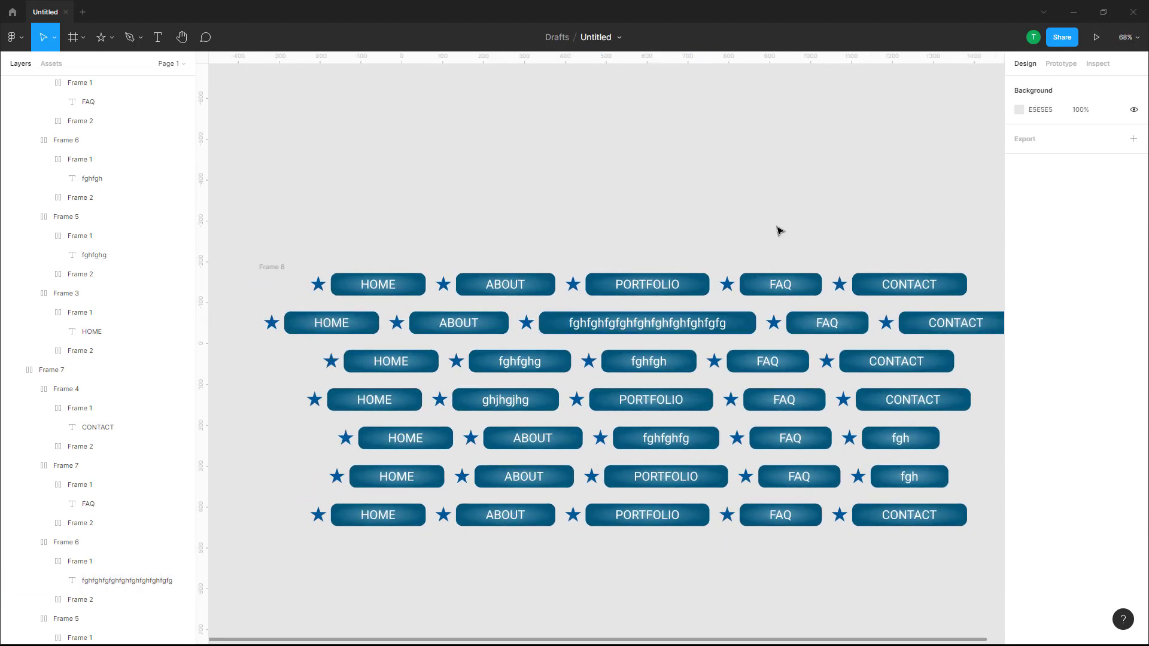